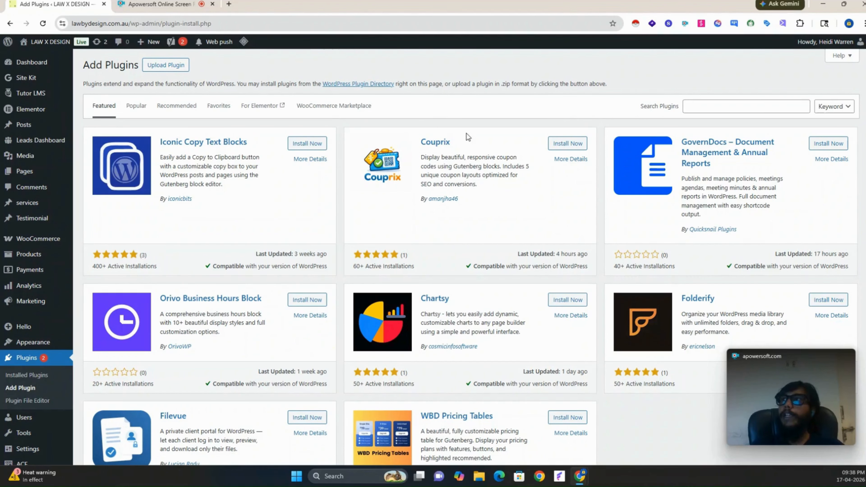
# - Search the plugin directory for rescuefill
pyautogui.click(699, 106)
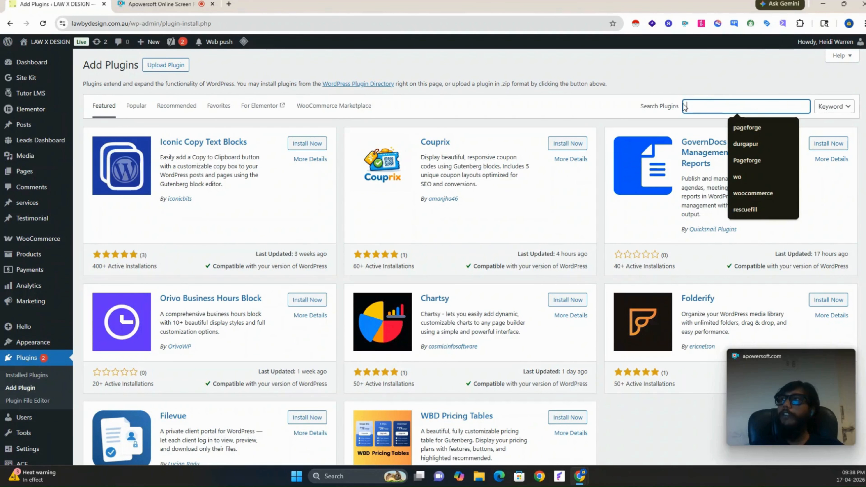
pyautogui.click(712, 97)
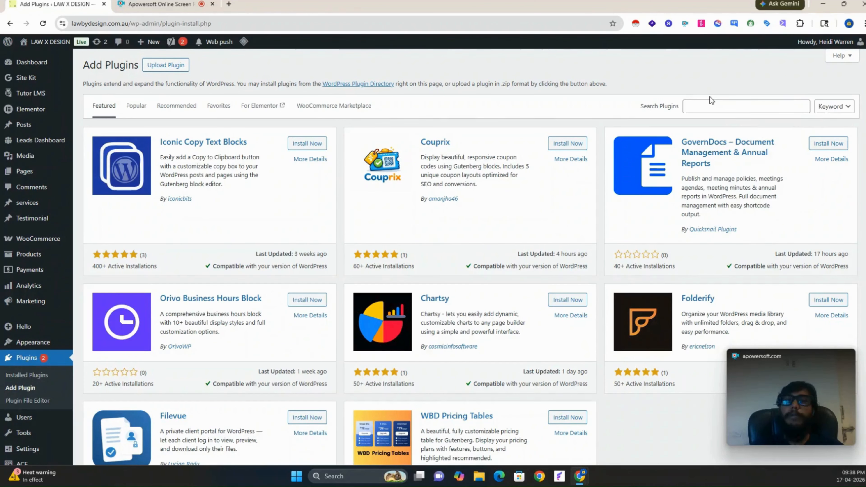
pyautogui.click(708, 110)
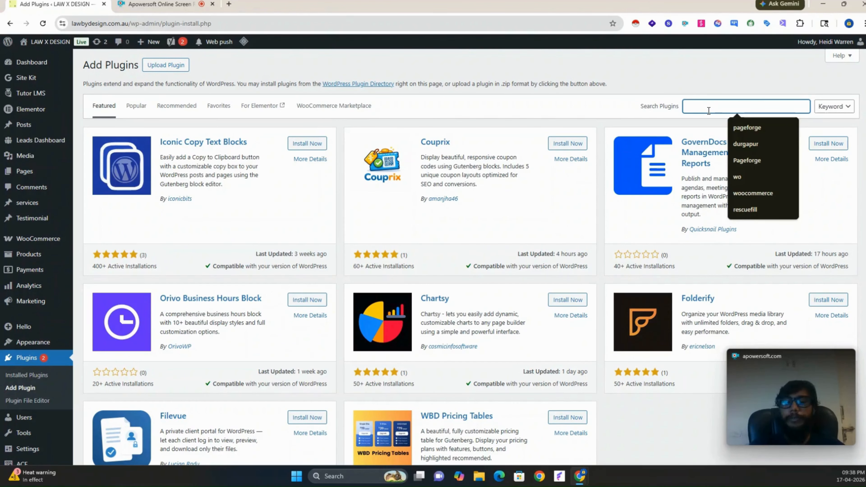
pyautogui.write('Re')
pyautogui.click(744, 127)
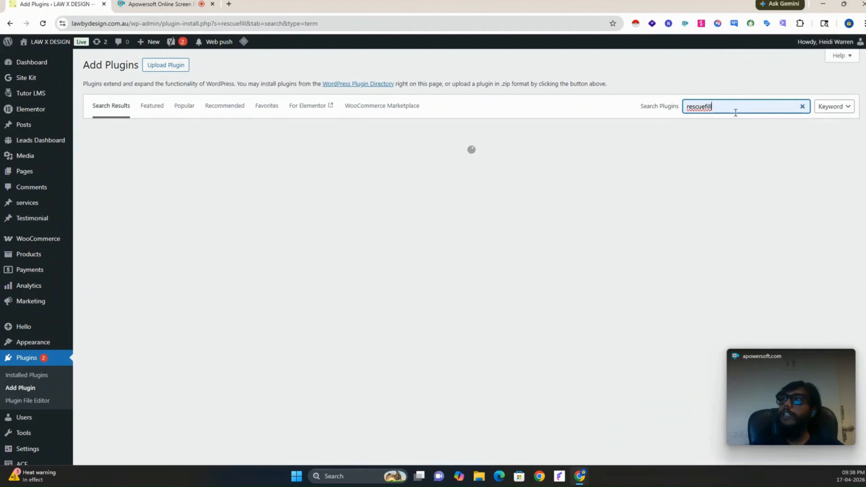
# - Open the WordPress.org plugin page of RescueFill in a new browser tab
pyautogui.click(228, 4)
pyautogui.write('remove.bg')
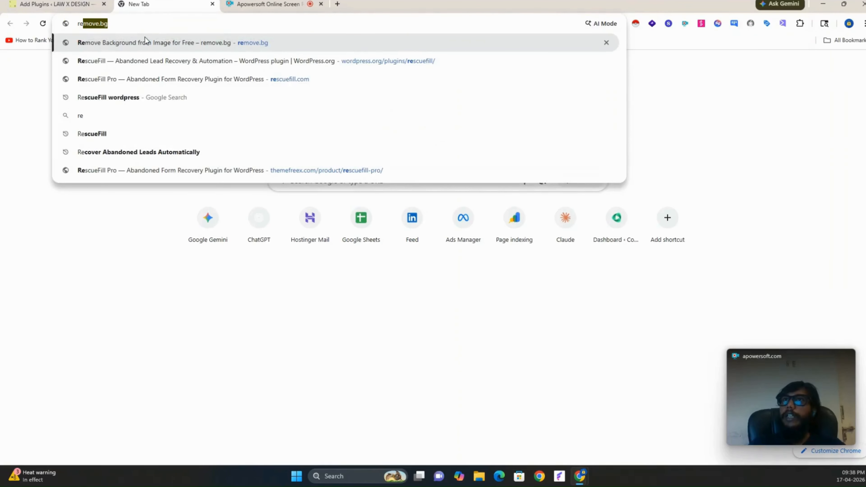
pyautogui.press('Down')
pyautogui.press('Return')
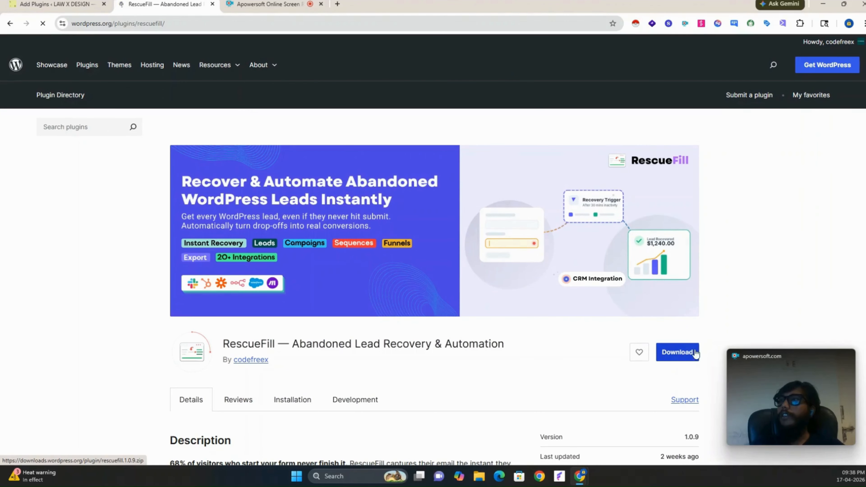
pyautogui.click(186, 23)
pyautogui.write('the')
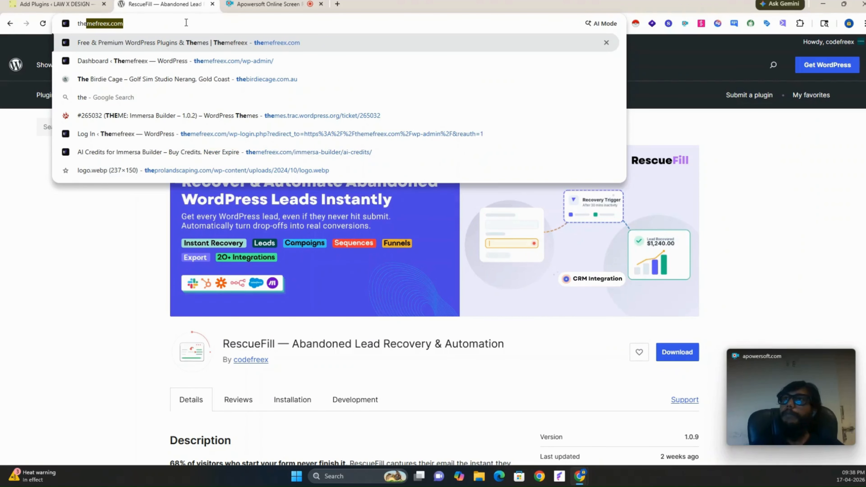
pyautogui.press('Down')
pyautogui.click(81, 249)
# - Open the RescueFill Pro product page from the plugin description's Pro Addon section
pyautogui.scroll(-7, 82, 249)
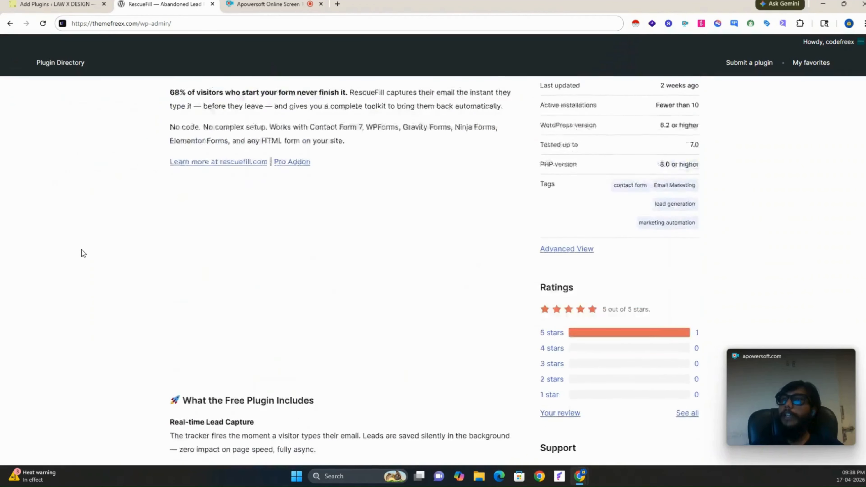
pyautogui.scroll(-12, 81, 250)
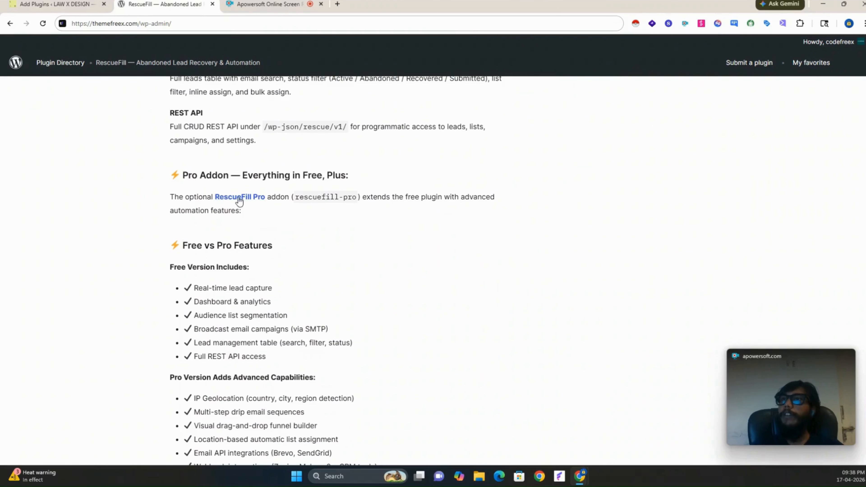
pyautogui.click(237, 200)
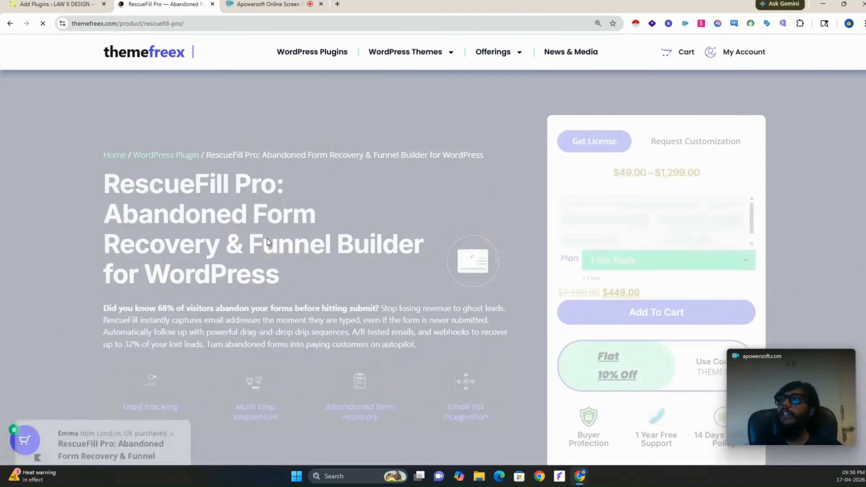
# - Look through the Overview and Features sections of the RescueFill Pro page, from the real-time capture card to the funnels and export features
pyautogui.scroll(-4, 267, 238)
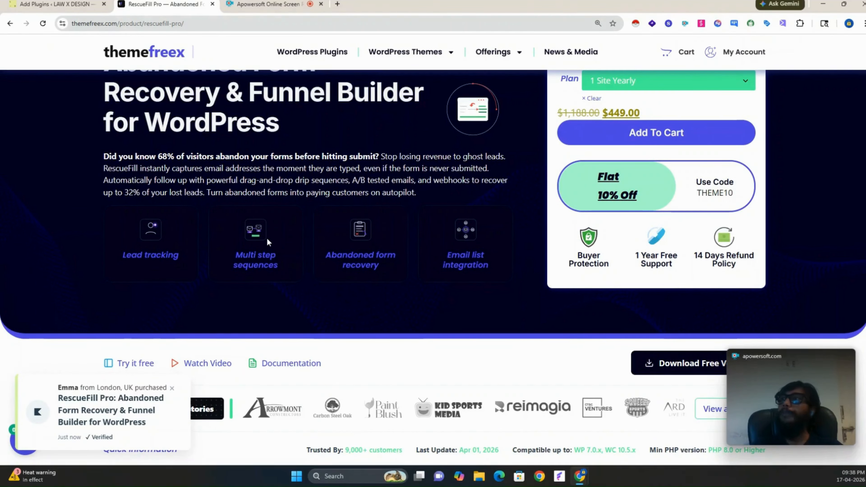
pyautogui.scroll(-8, 283, 251)
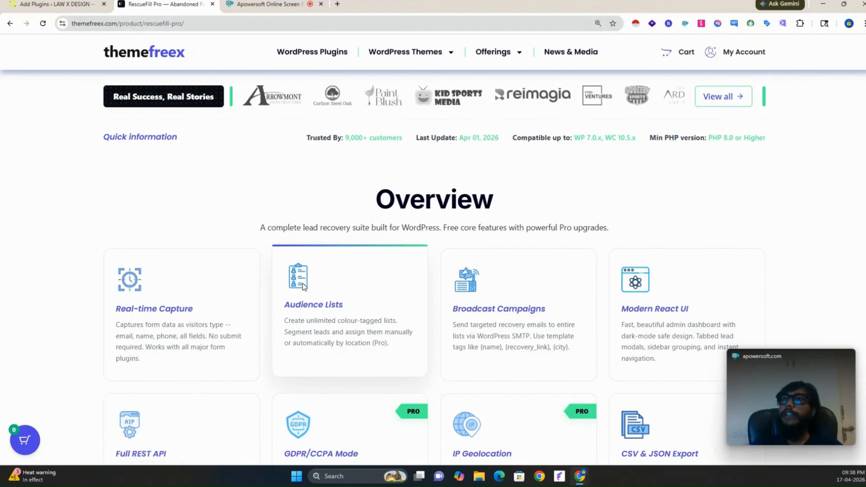
pyautogui.scroll(-10, 303, 287)
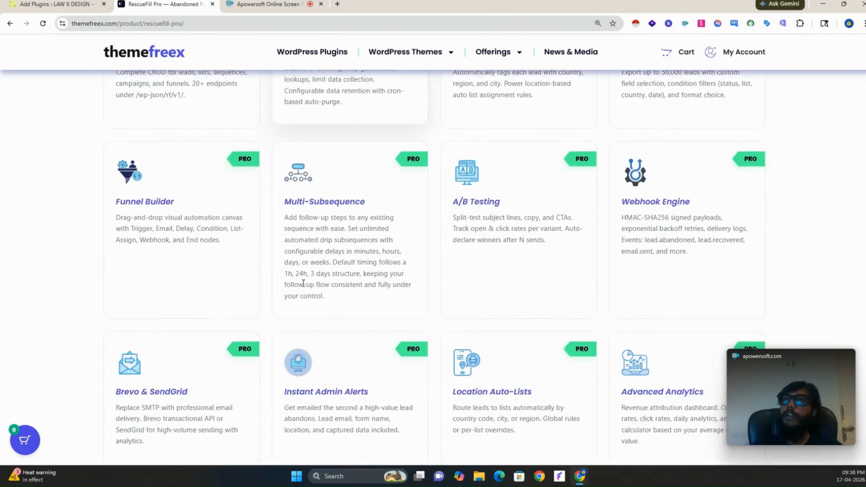
pyautogui.scroll(3, 303, 283)
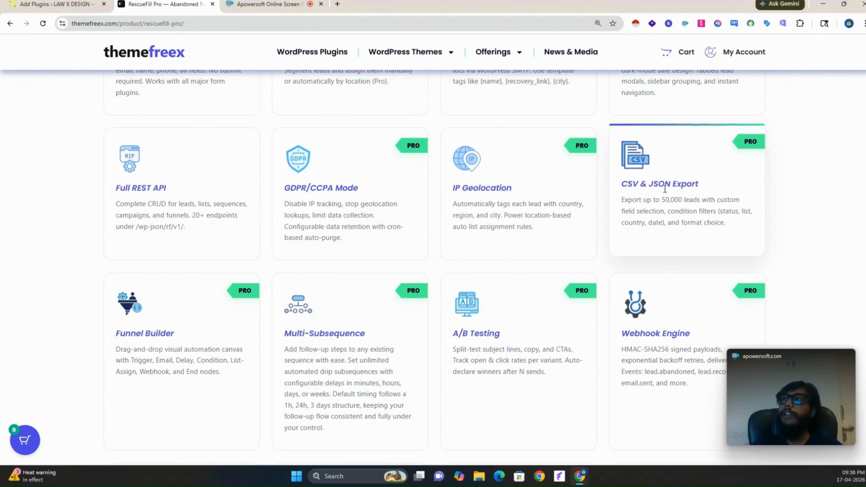
pyautogui.scroll(-8, 548, 288)
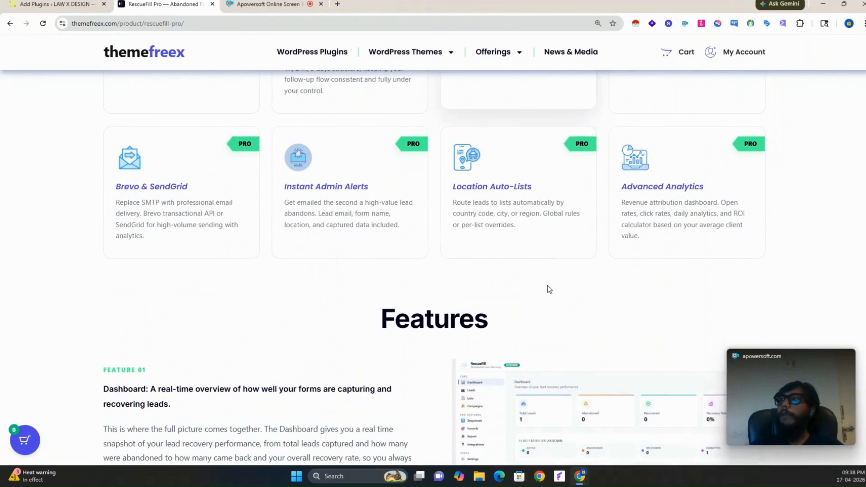
pyautogui.scroll(-1, 278, 210)
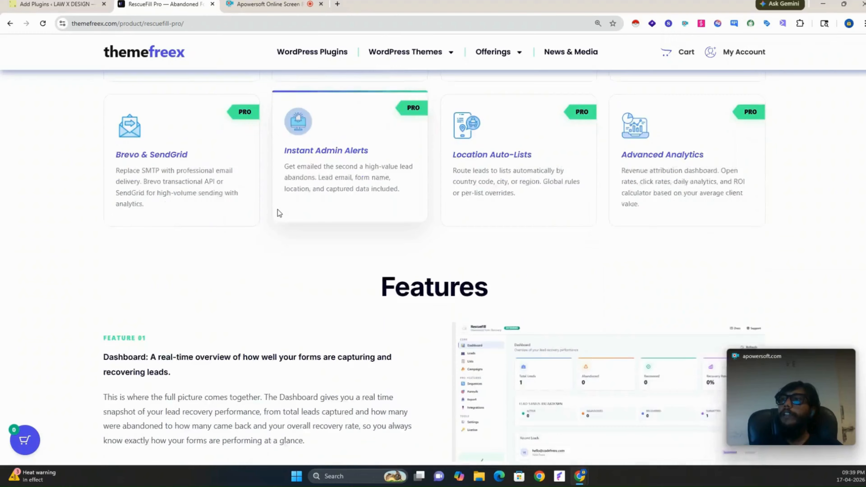
pyautogui.scroll(-7, 277, 212)
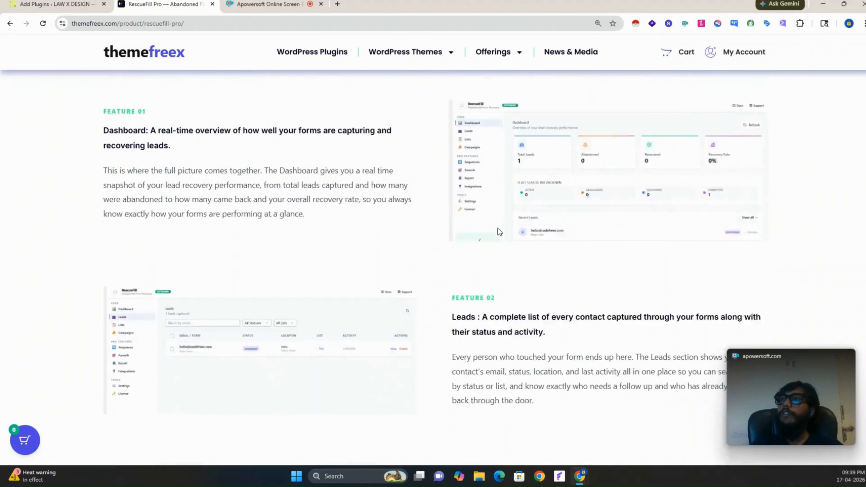
pyautogui.scroll(-9, 498, 232)
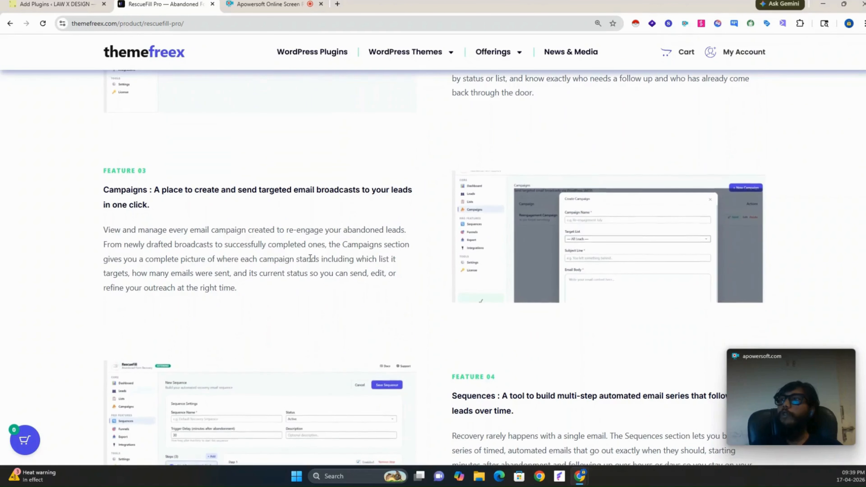
pyautogui.scroll(-11, 310, 257)
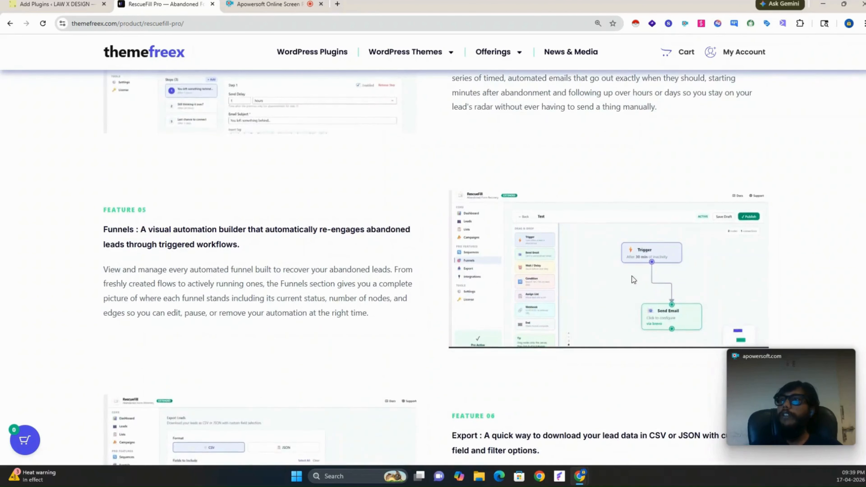
# - Return to the site's plugin search results, then install and activate RescueFill — Abandoned Lead Recovery & Automation
pyautogui.hotkey('ctrl', 'shift', 'Tab')
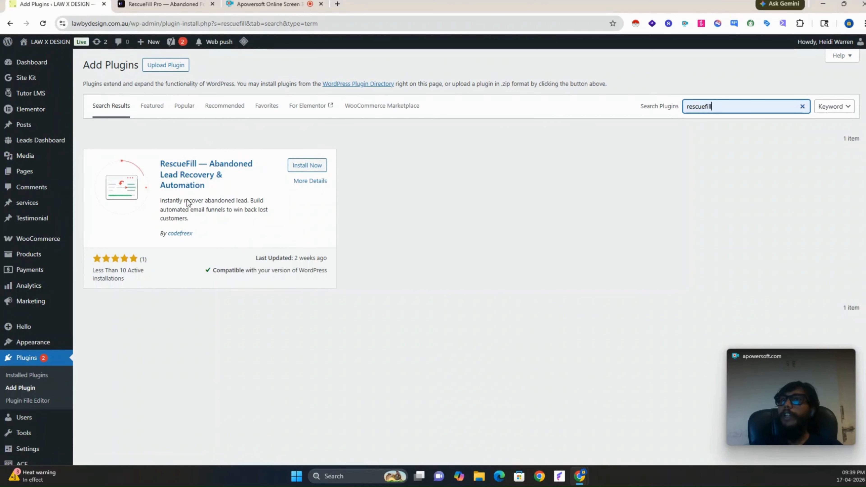
pyautogui.click(308, 165)
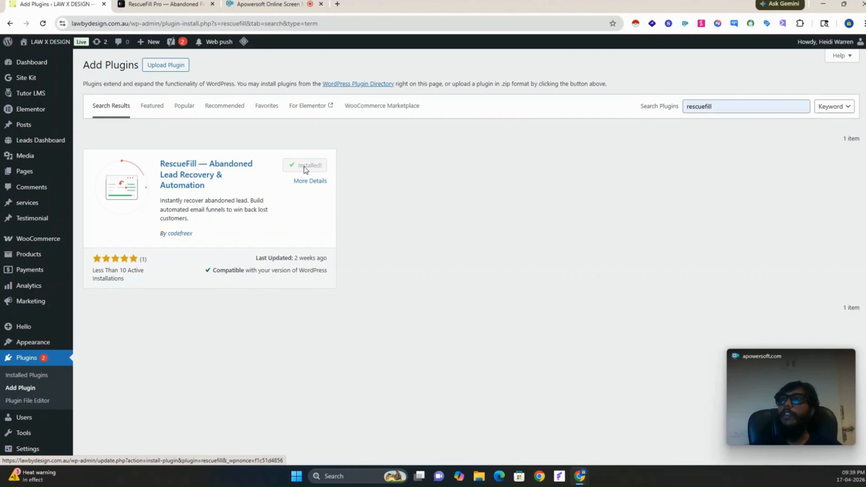
pyautogui.click(311, 166)
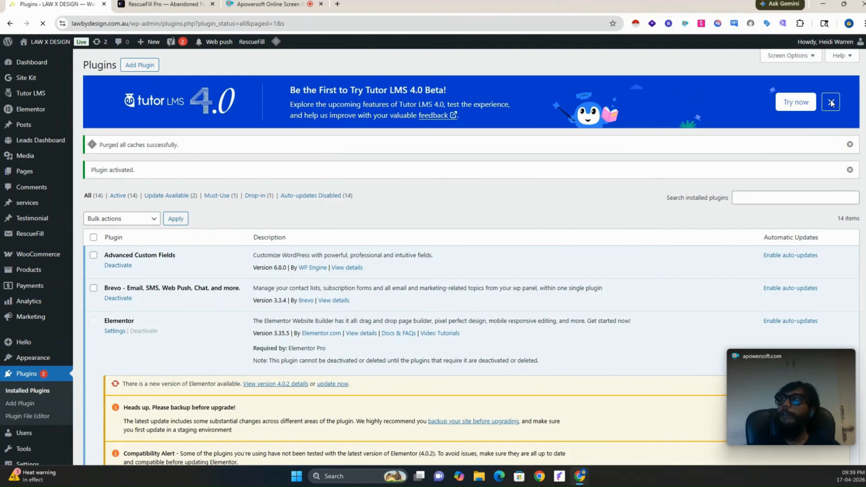
# - Dismiss the Tutor LMS 4.0 Beta banner and check the installed plugins list and the activation notice for RescueFill
pyautogui.click(831, 103)
pyautogui.scroll(-15, 722, 250)
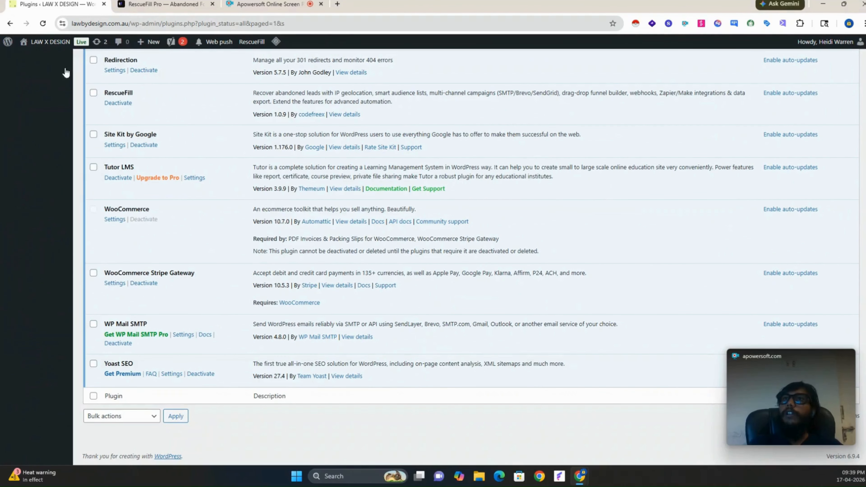
pyautogui.scroll(15, 136, 170)
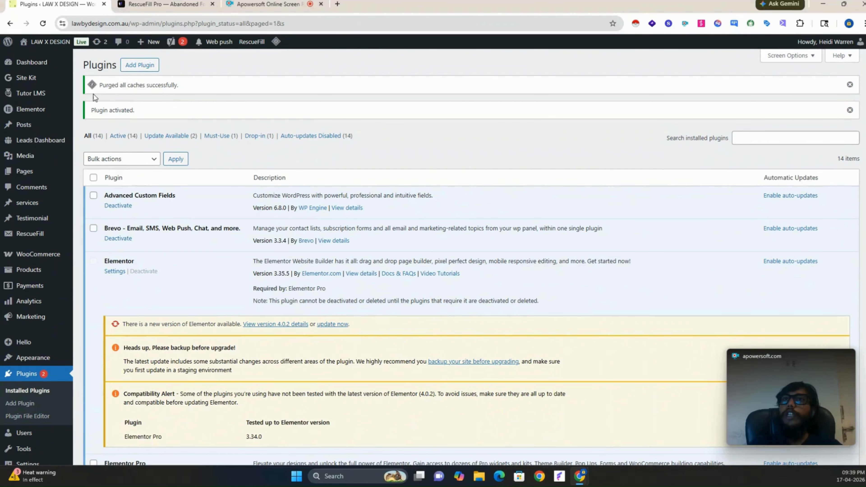
pyautogui.tripleClick(114, 109)
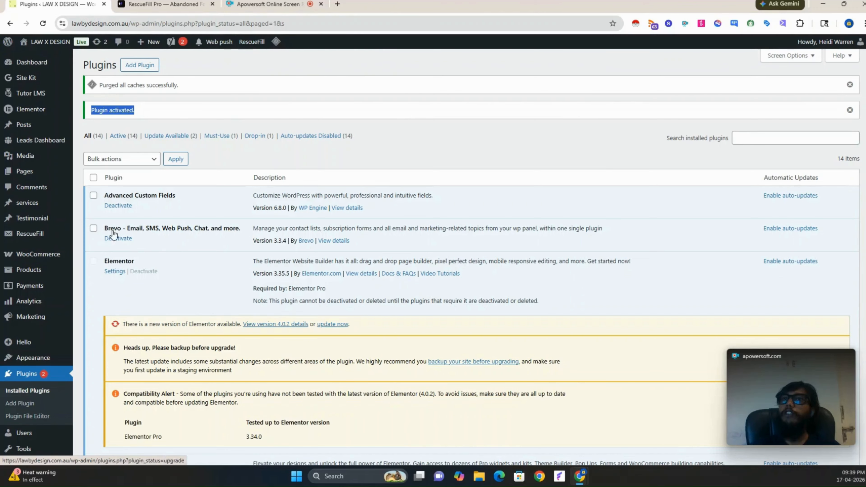
# - Open the RescueFill dashboard and dismiss the Tutor LMS 4.0 Beta banner above it
pyautogui.moveTo(34, 239)
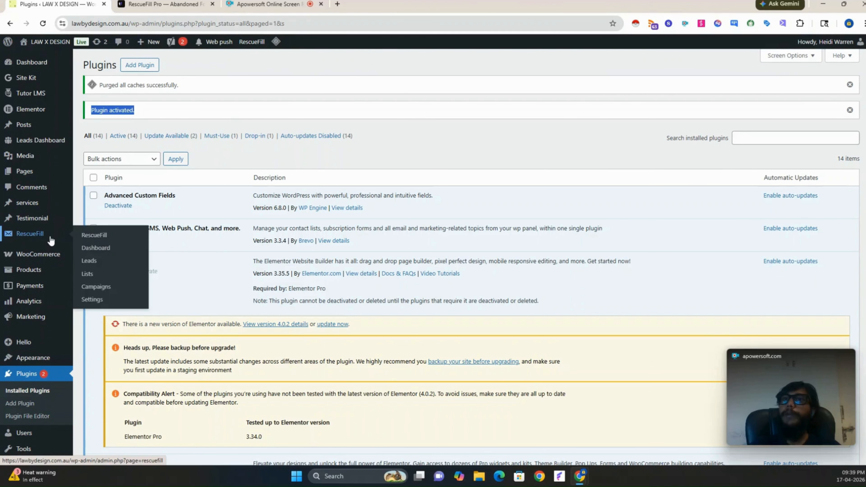
pyautogui.click(26, 238)
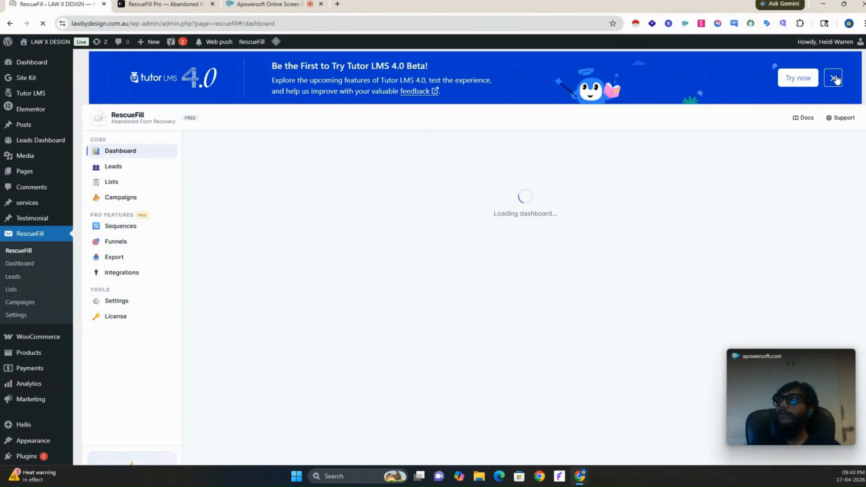
pyautogui.click(833, 78)
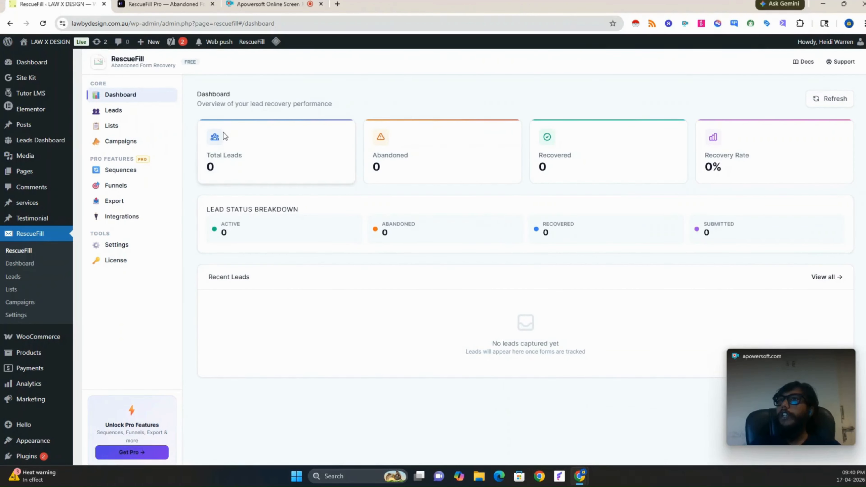
# - Examine the lead recovery statistics and recent leads on the RescueFill dashboard, and view the Leads page
pyautogui.moveTo(195, 96); pyautogui.dragTo(512, 205)
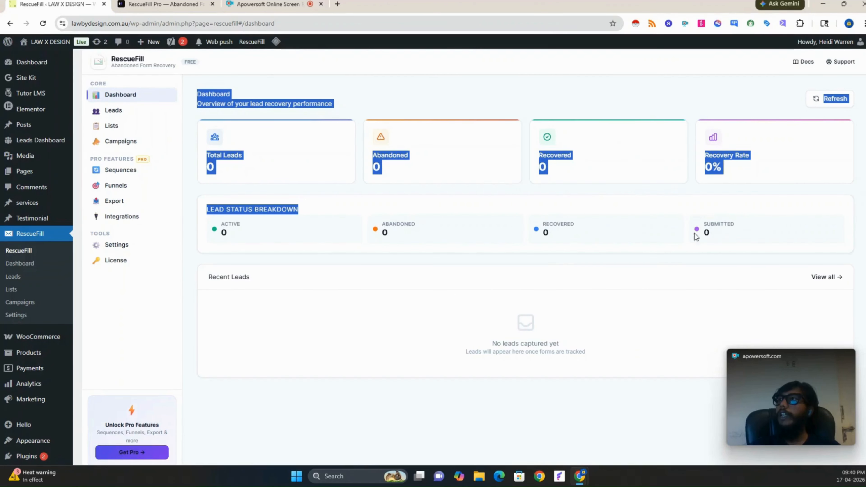
pyautogui.click(680, 296)
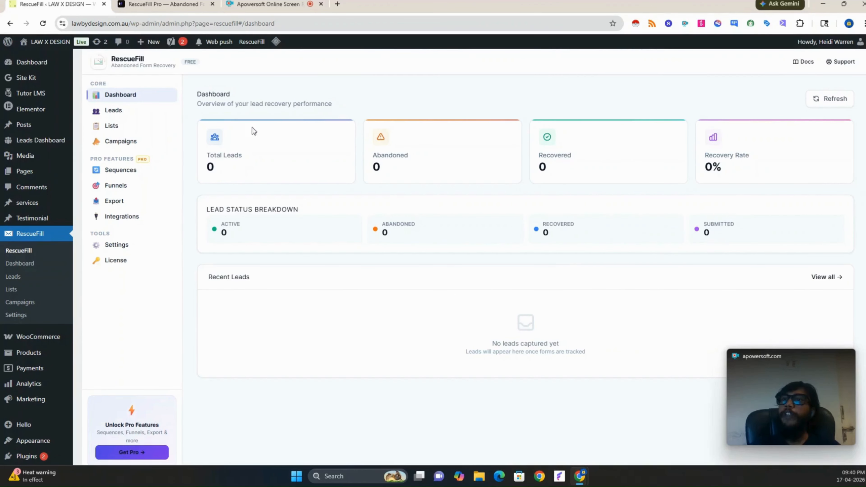
pyautogui.scroll(-3, 295, 276)
pyautogui.scroll(3, 295, 277)
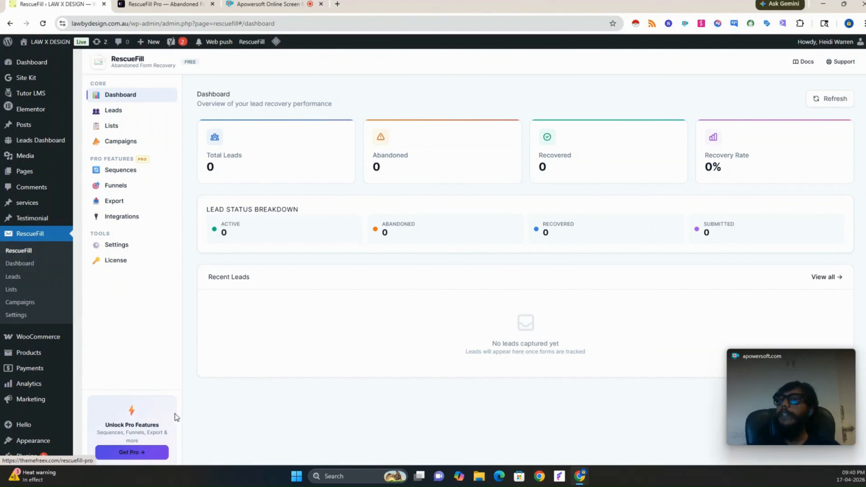
pyautogui.click(122, 114)
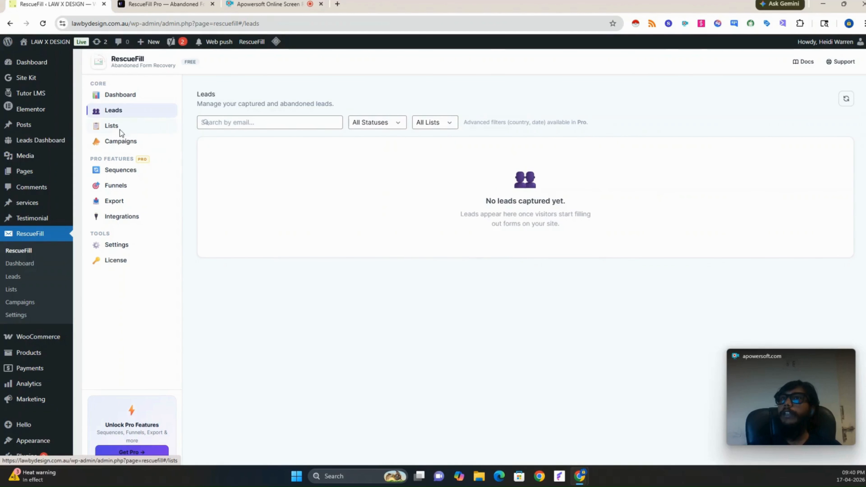
# - View RescueFill's Audience Lists page and open the form for creating a new list
pyautogui.click(112, 125)
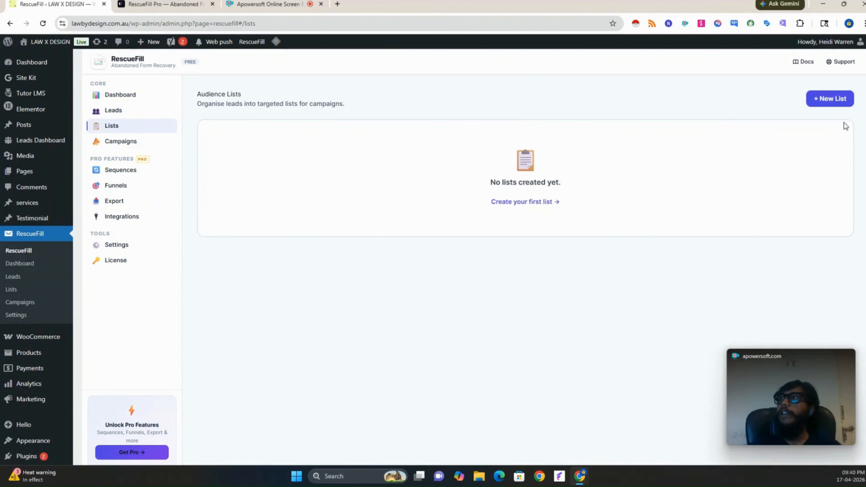
pyautogui.click(842, 108)
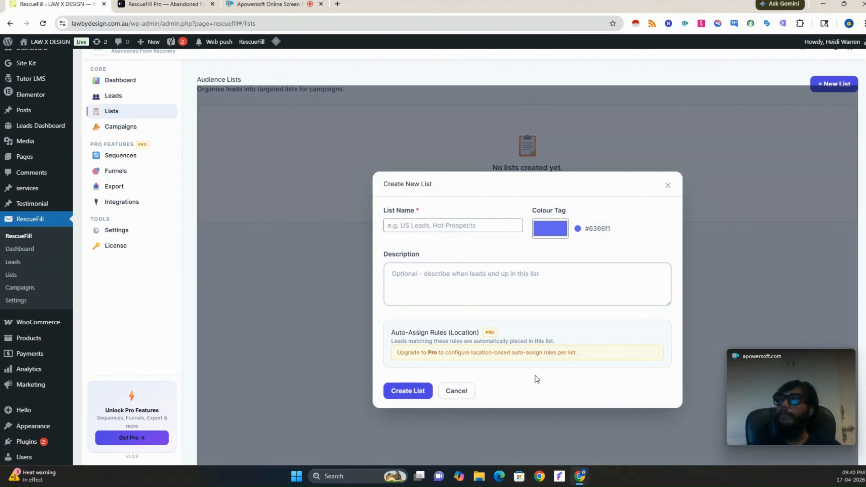
pyautogui.click(477, 223)
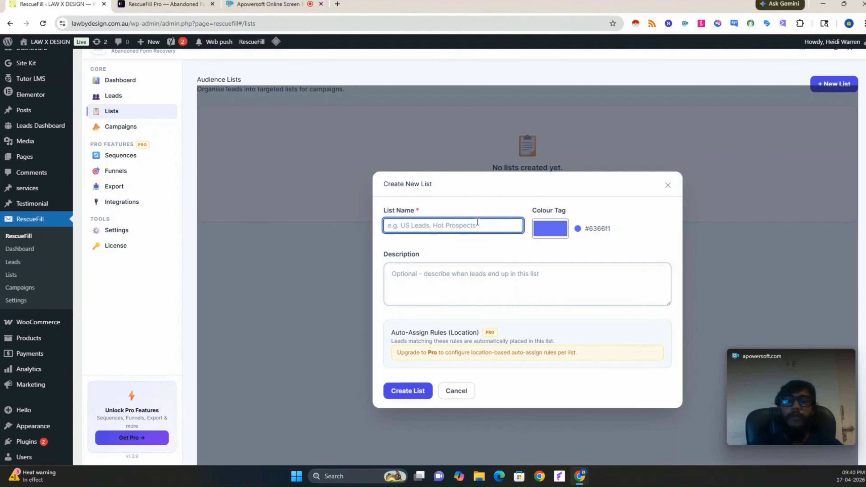
pyautogui.write('Indian')
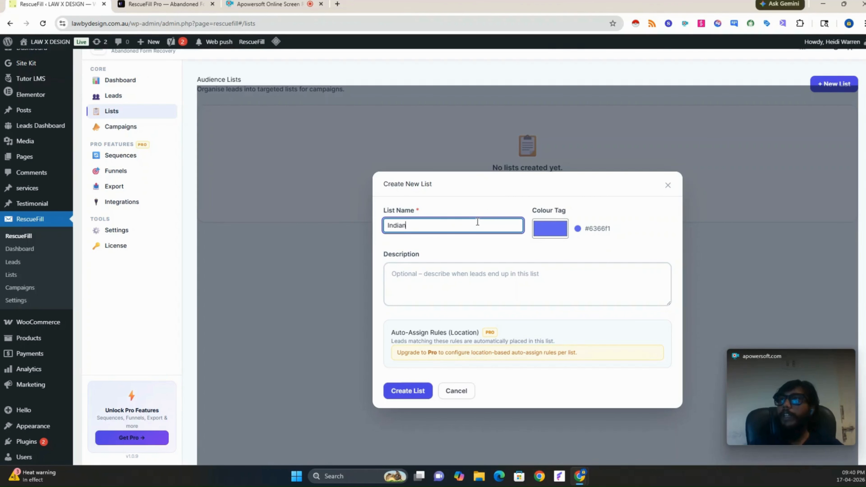
pyautogui.click(468, 288)
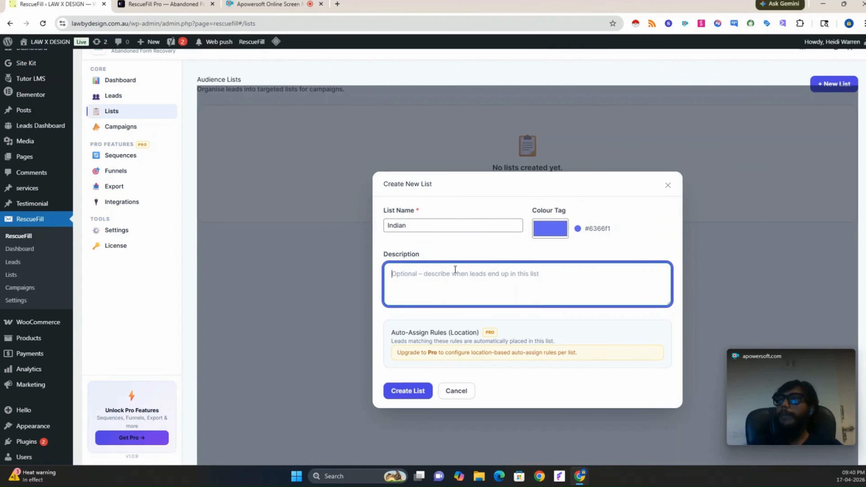
pyautogui.click(491, 227)
pyautogui.write('Lead')
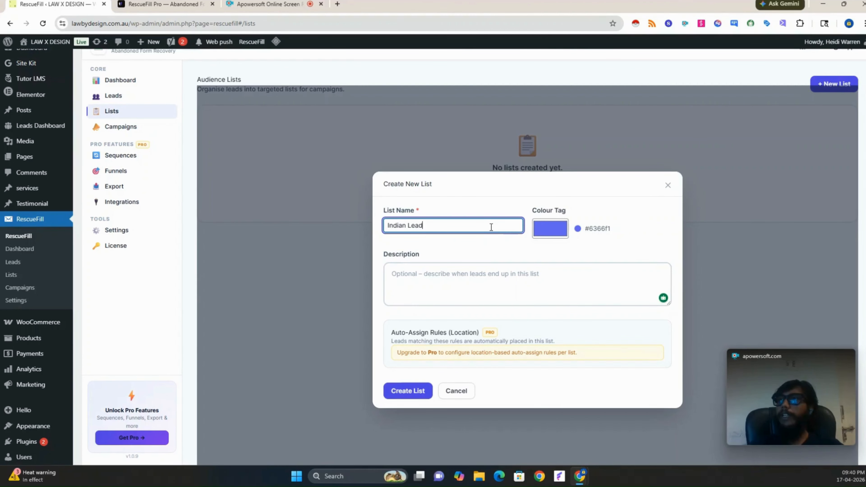
pyautogui.tripleClick(460, 233)
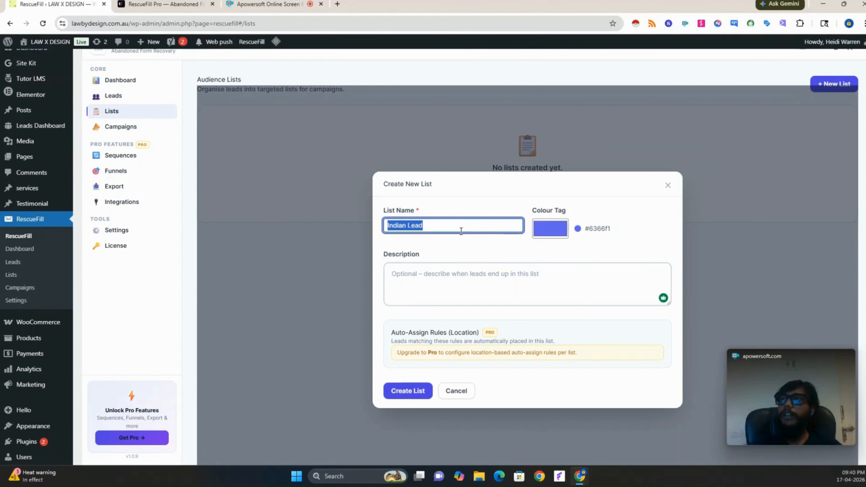
pyautogui.write('Con')
pyautogui.tripleClick(460, 231)
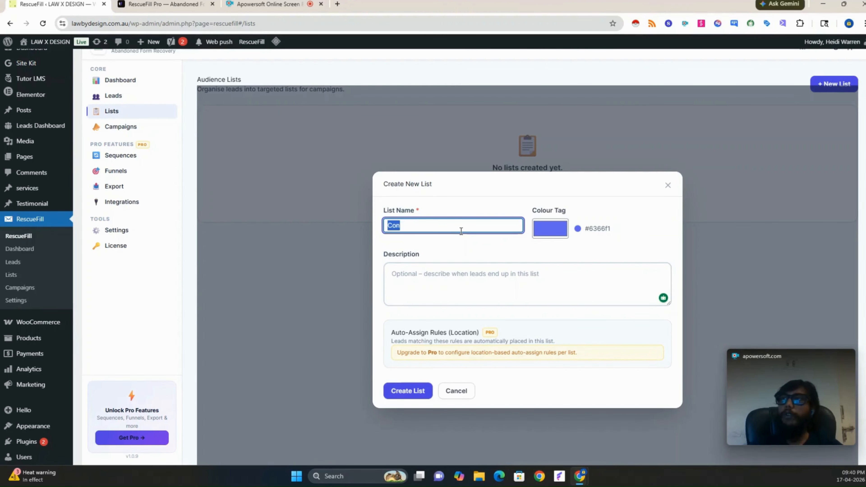
pyautogui.click(456, 337)
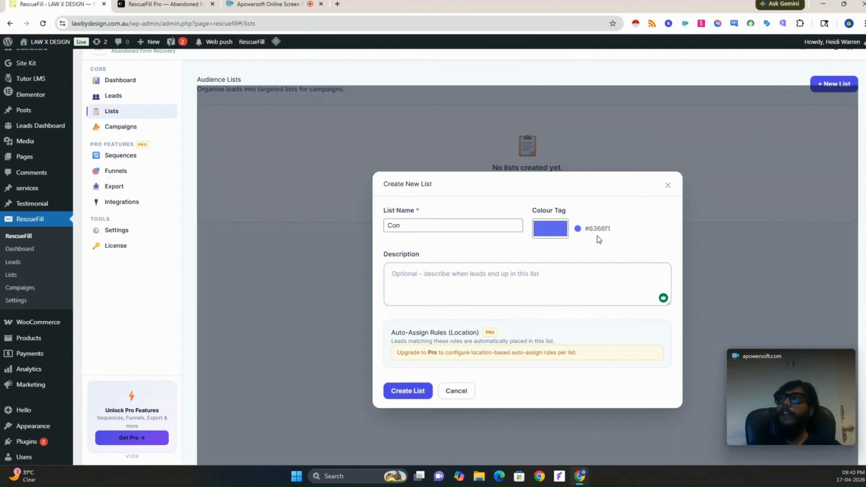
pyautogui.click(667, 185)
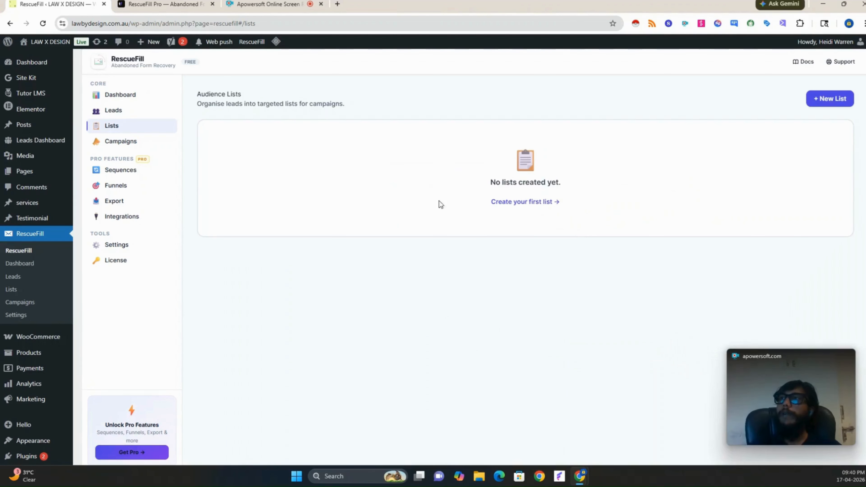
# - View the RescueFill Campaigns page and examine the new campaign form, then close it without creating a campaign
pyautogui.click(118, 111)
pyautogui.click(119, 141)
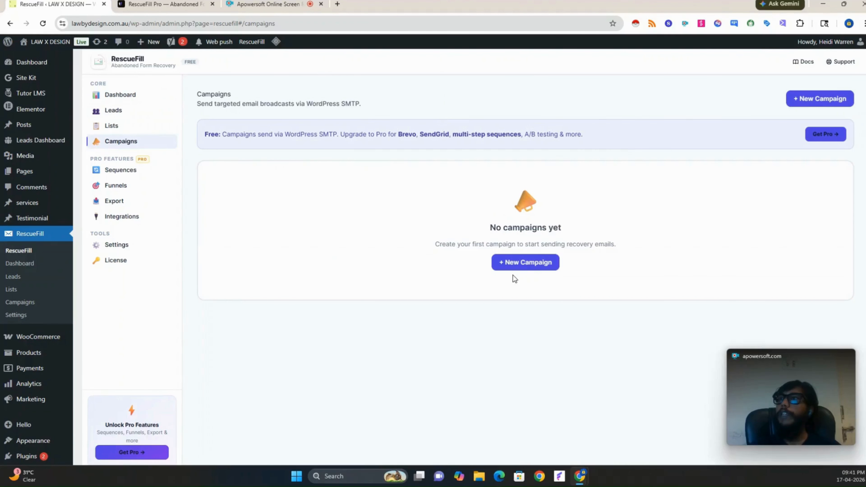
pyautogui.click(522, 262)
pyautogui.scroll(-1, 552, 293)
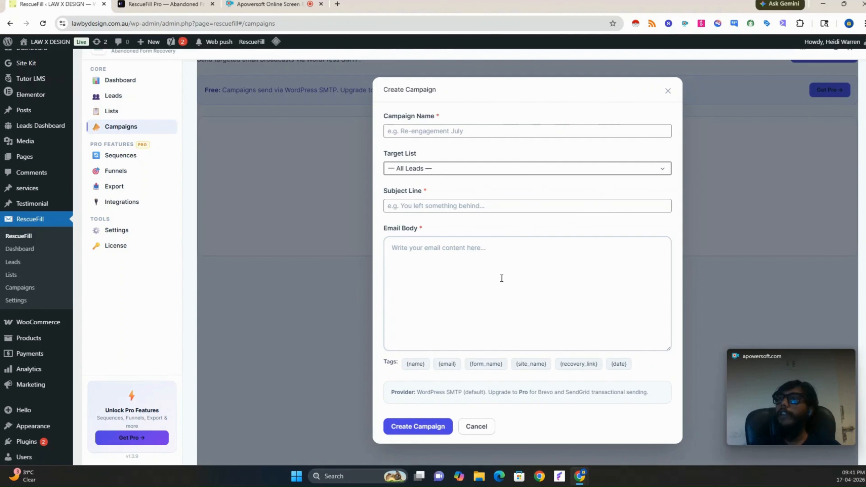
pyautogui.click(667, 91)
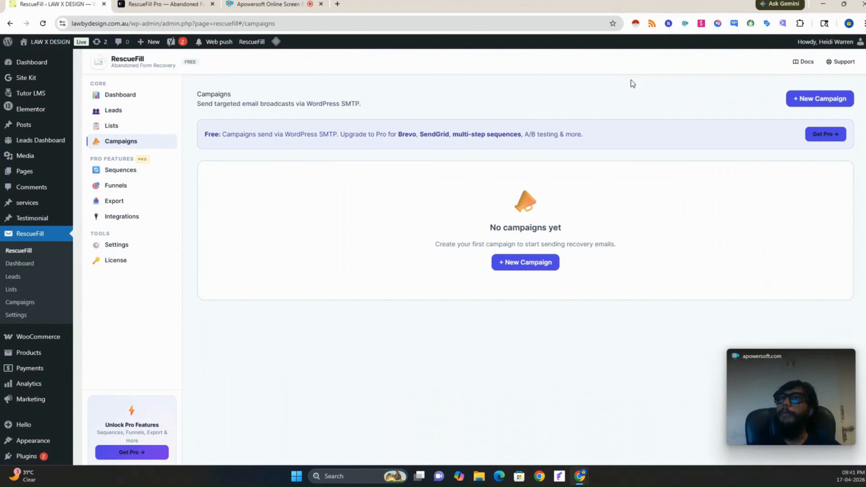
# - Review the Pro feature pages for Sequences, Funnels, Export and Integrations, including the Zapier / Make / n8n and Custom Webhooks entries
pyautogui.click(133, 175)
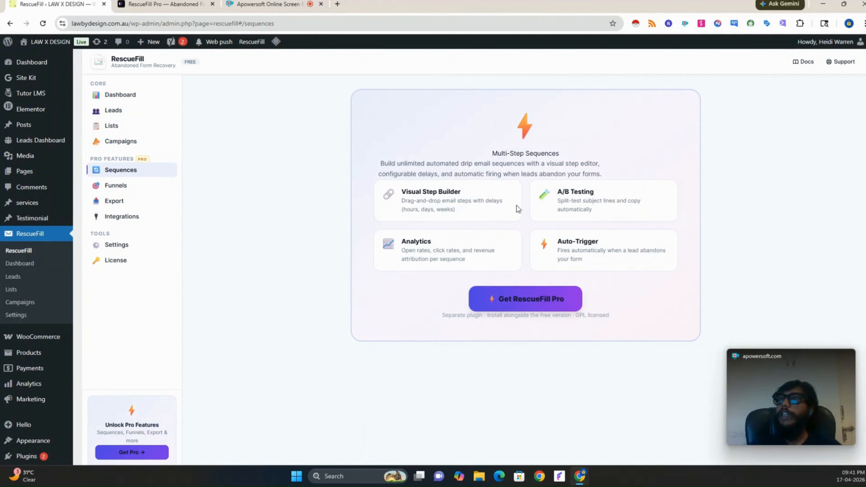
pyautogui.click(113, 188)
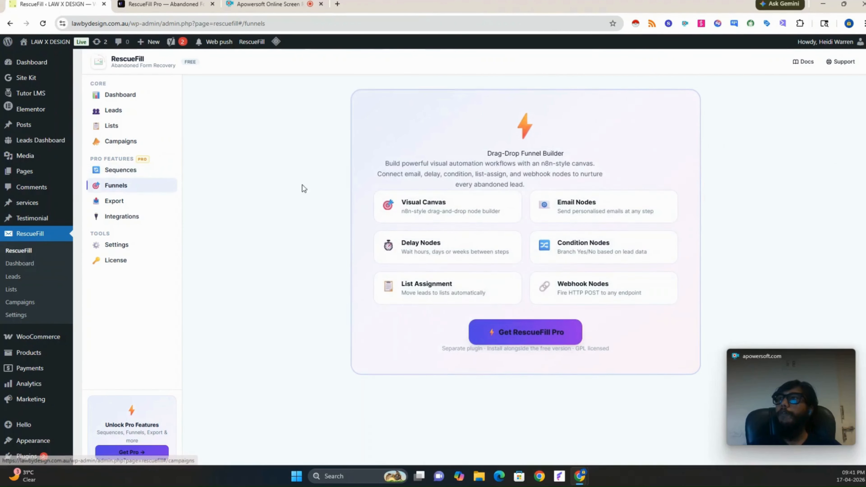
pyautogui.click(140, 199)
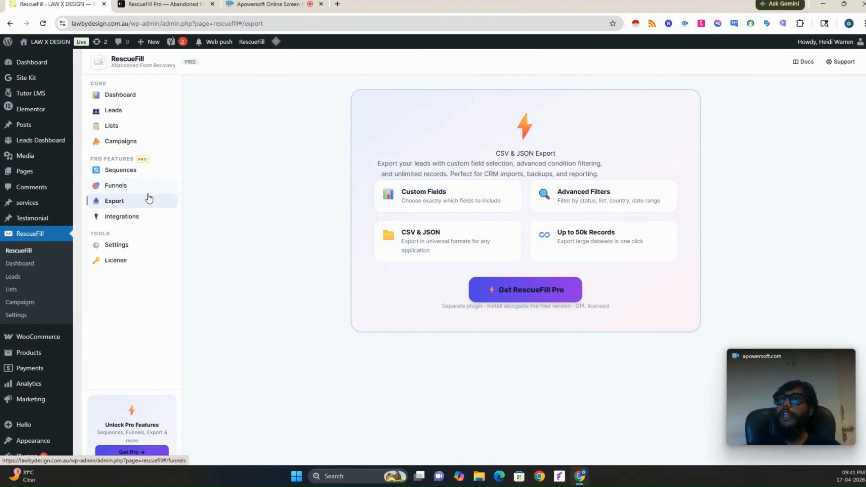
pyautogui.click(147, 215)
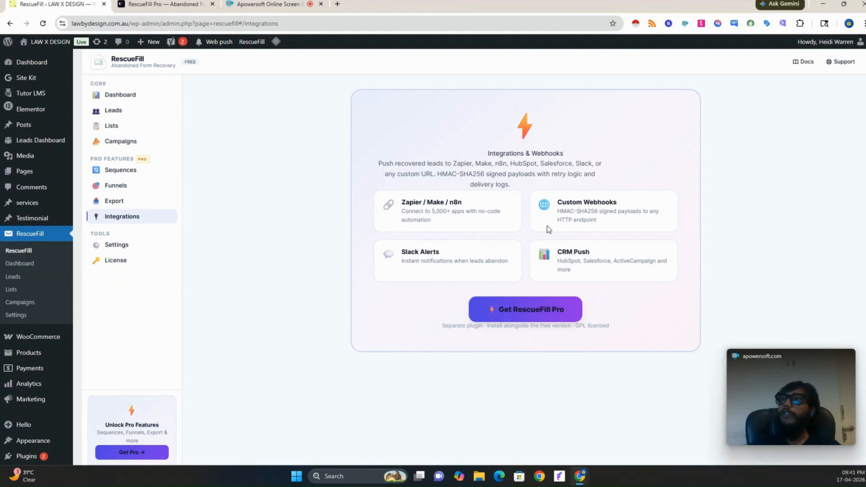
pyautogui.moveTo(398, 197); pyautogui.dragTo(554, 216)
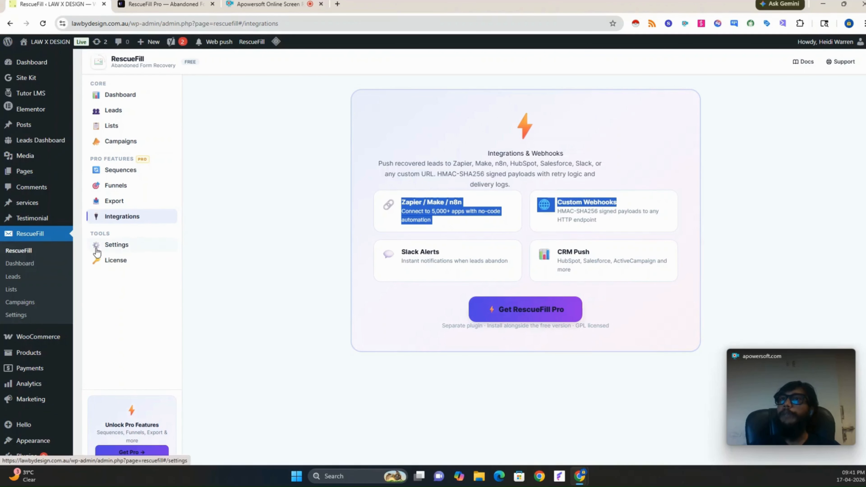
# - Examine RescueFill's general settings, in particular the inactivity threshold and the save interval
pyautogui.click(106, 245)
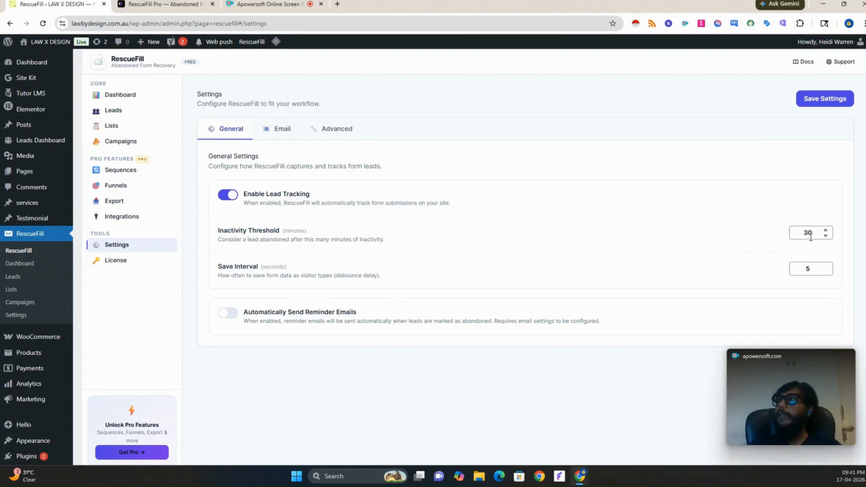
pyautogui.doubleClick(801, 229)
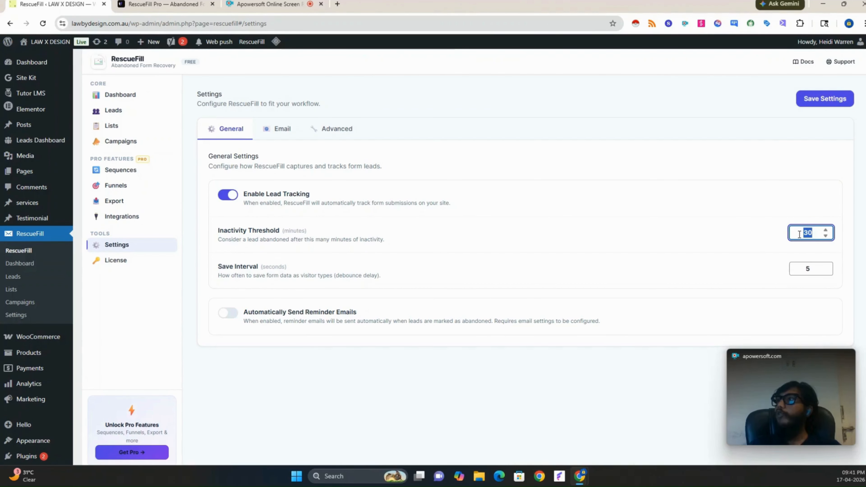
pyautogui.click(803, 231)
pyautogui.click(719, 288)
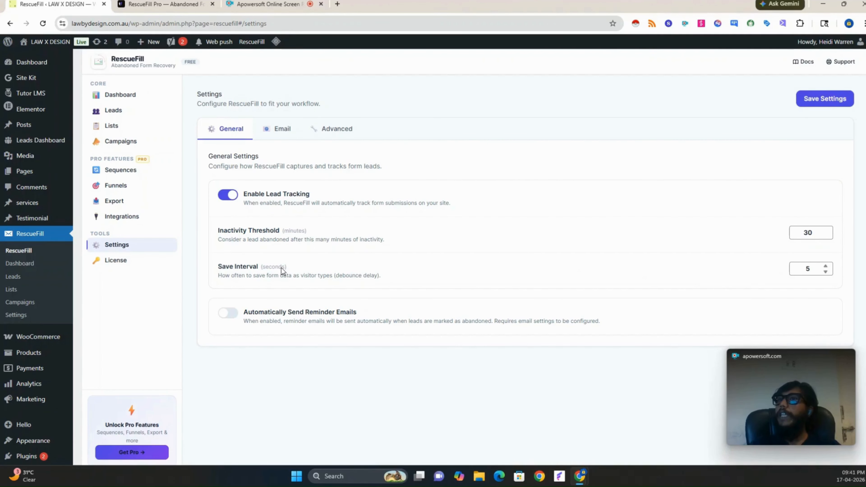
pyautogui.doubleClick(805, 269)
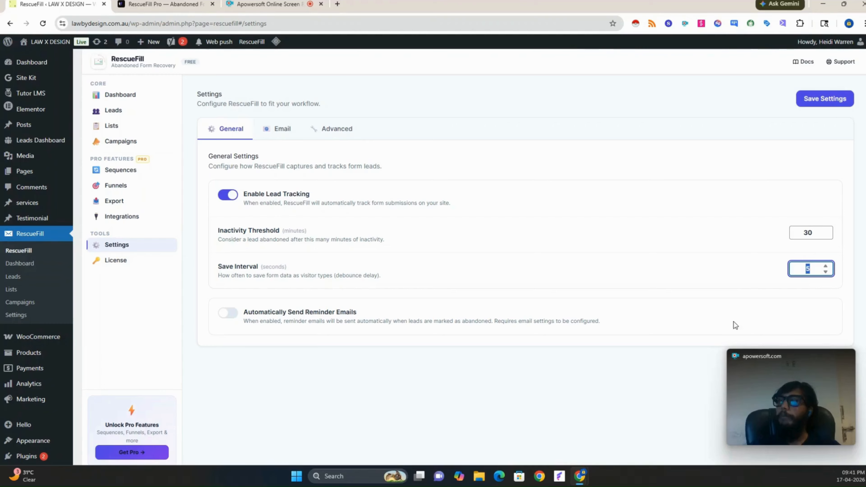
pyautogui.doubleClick(807, 233)
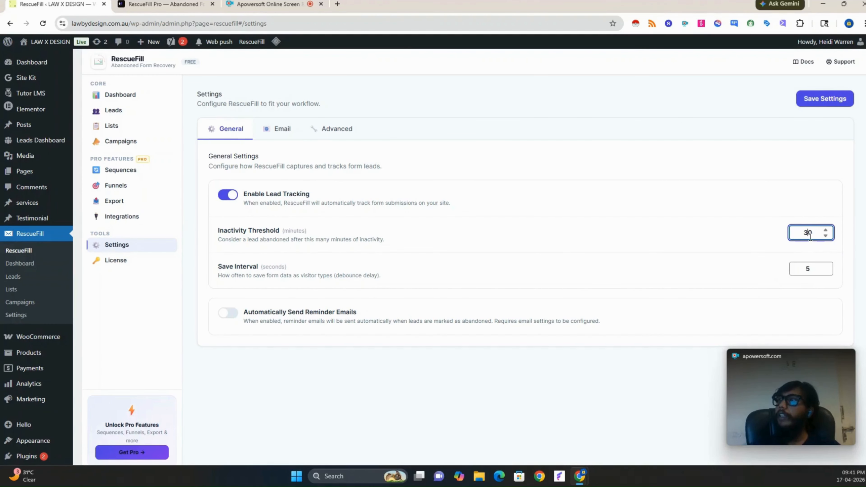
pyautogui.click(631, 280)
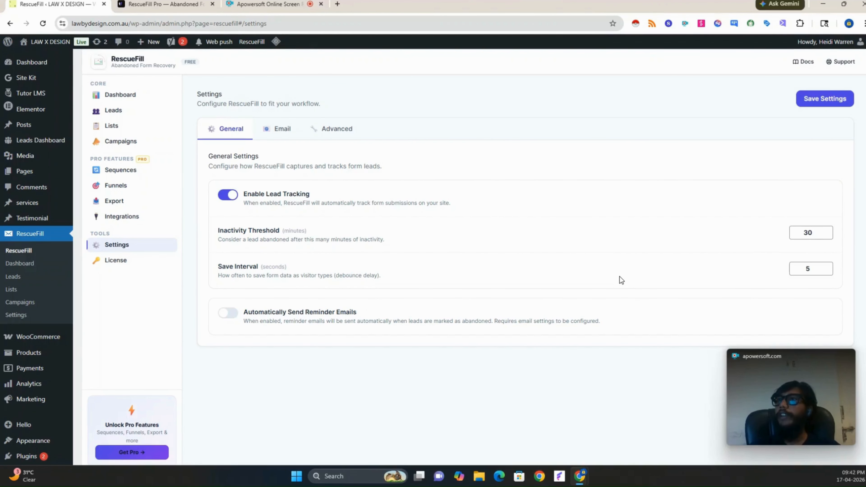
# - Enable Automatically Send Reminder Emails in the general settings and save the settings
pyautogui.click(232, 314)
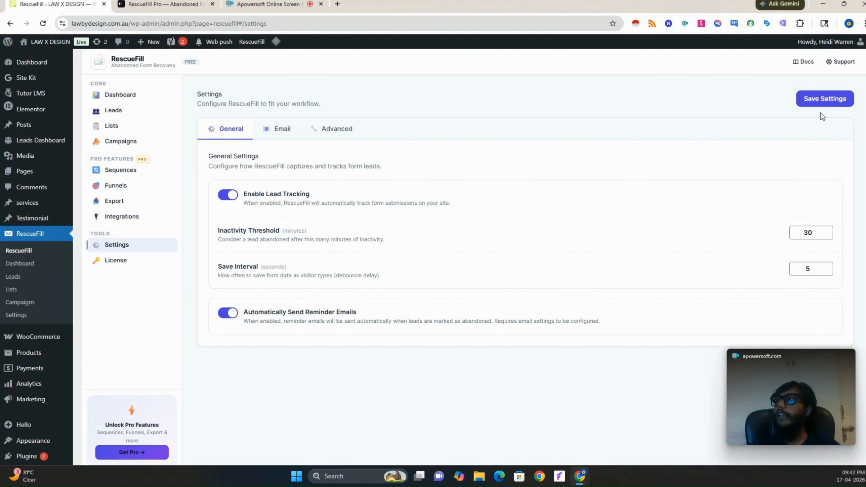
pyautogui.click(826, 98)
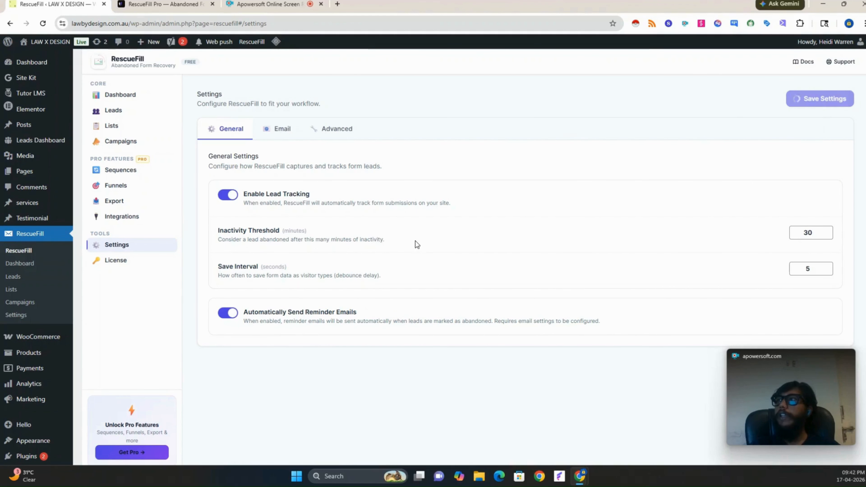
# - Examine the email settings, covering the sending providers, test email field, sender information and recovery email template
pyautogui.click(270, 129)
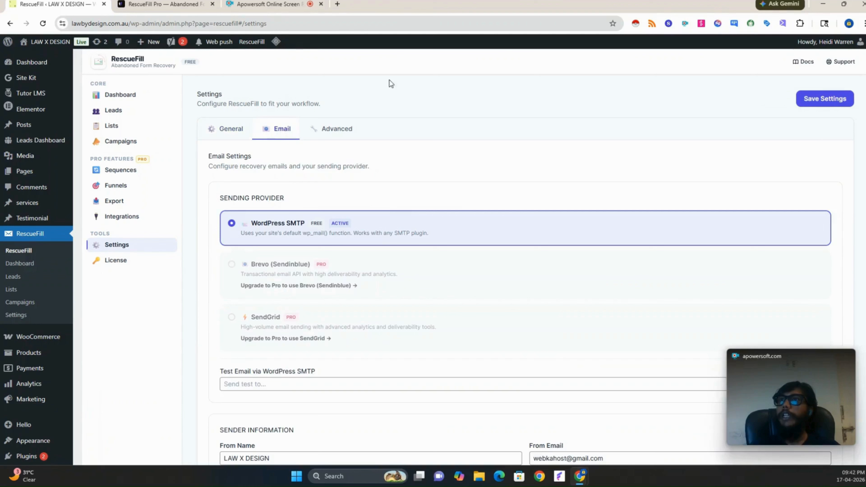
pyautogui.scroll(-4, 392, 199)
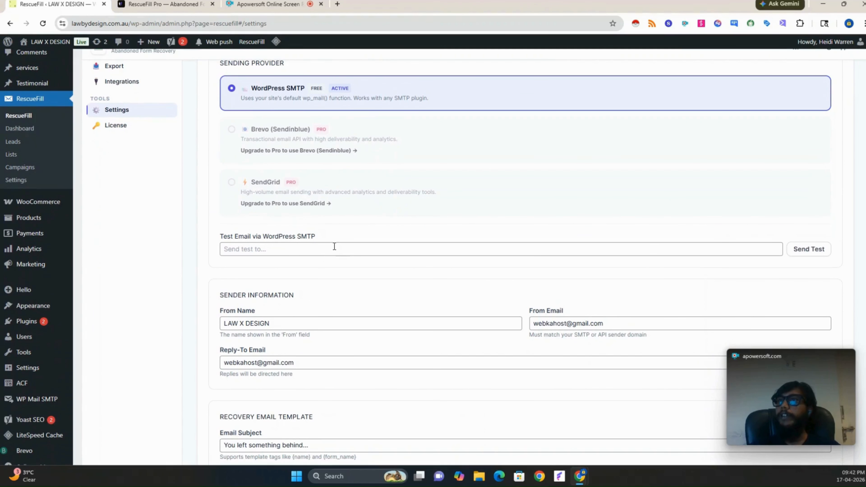
pyautogui.click(334, 246)
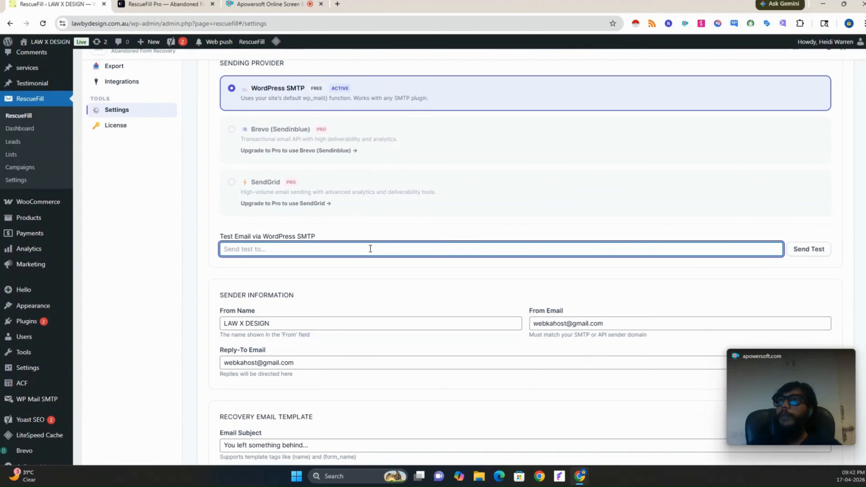
pyautogui.scroll(4, 468, 186)
pyautogui.scroll(-6, 499, 220)
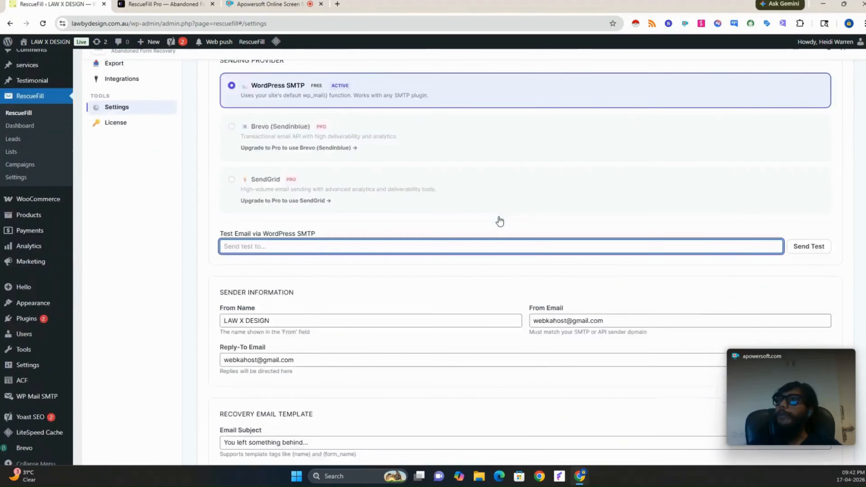
pyautogui.scroll(6, 498, 220)
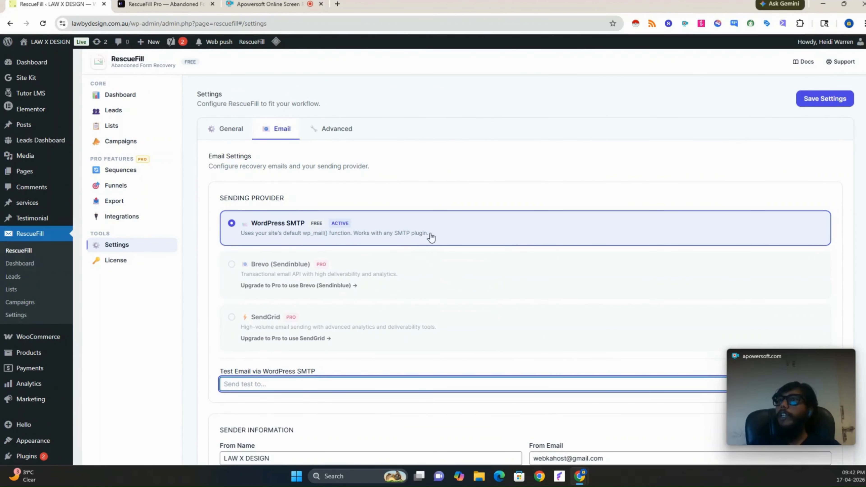
pyautogui.scroll(-2, 467, 318)
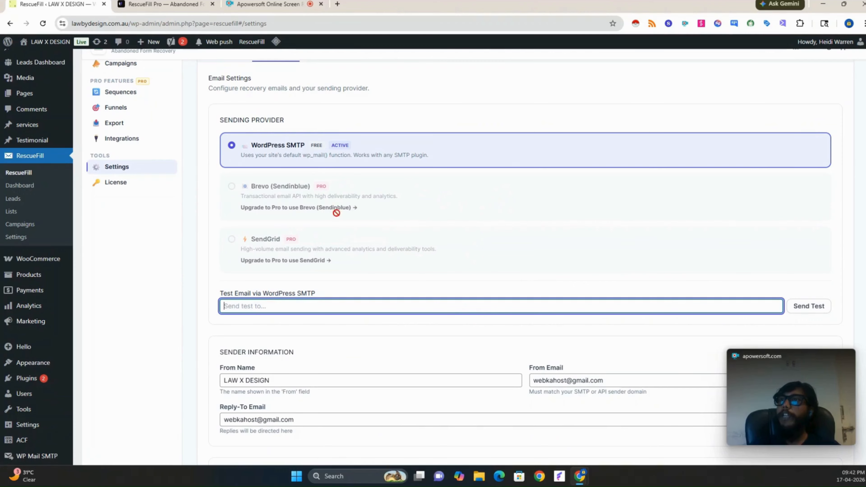
pyautogui.scroll(-2, 311, 263)
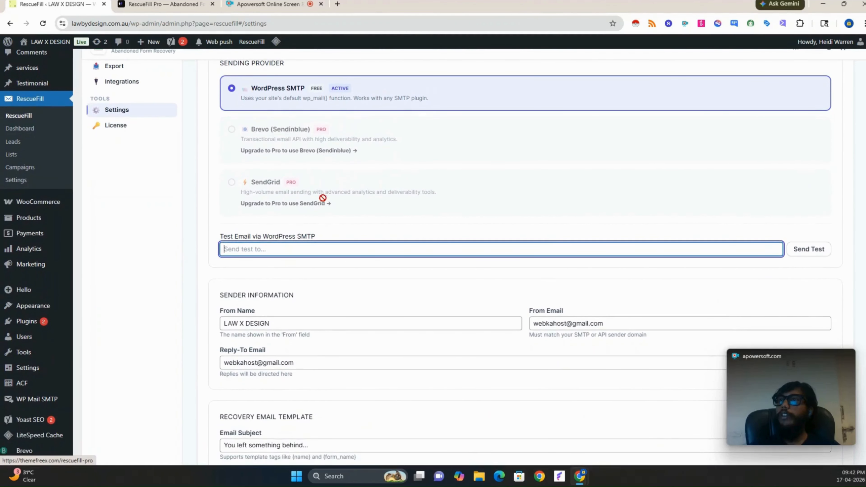
pyautogui.rightClick(323, 205)
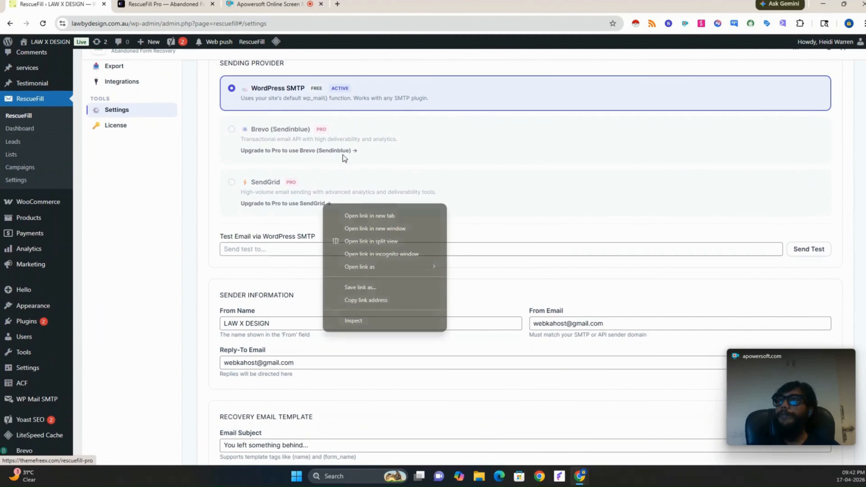
pyautogui.click(266, 239)
pyautogui.scroll(-6, 264, 237)
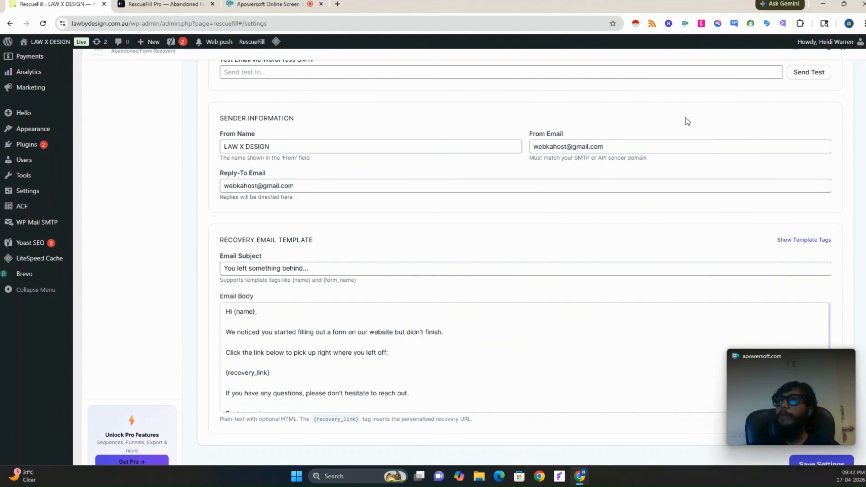
# - Examine the recovery email template's subject and body text, including the {name} tag in the greeting
pyautogui.scroll(-2, 520, 255)
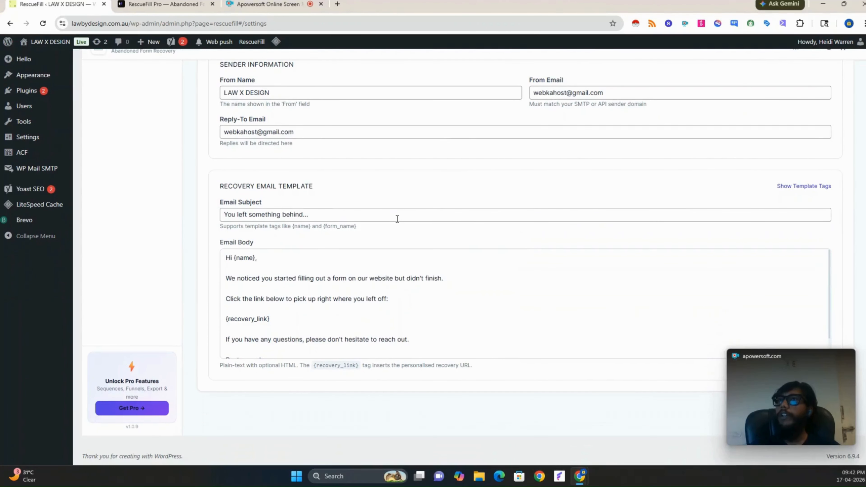
pyautogui.click(364, 213)
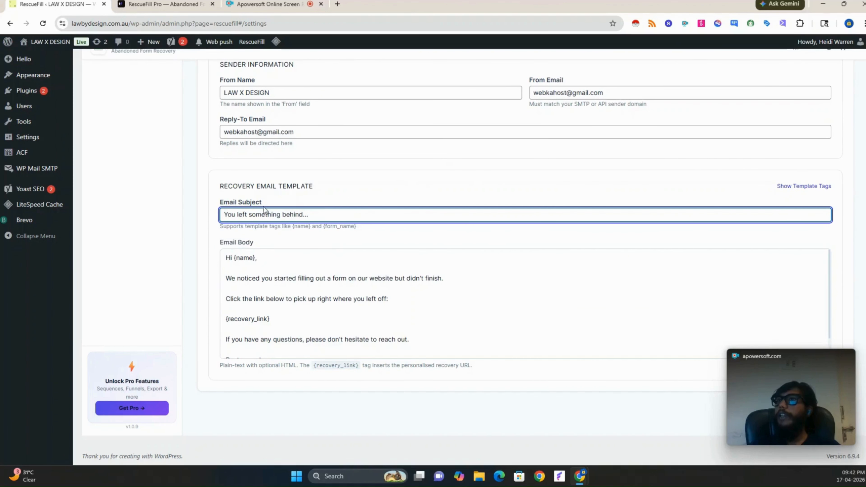
pyautogui.click(268, 181)
pyautogui.tripleClick(268, 181)
pyautogui.click(290, 214)
pyautogui.hotkey('ctrl', 'a')
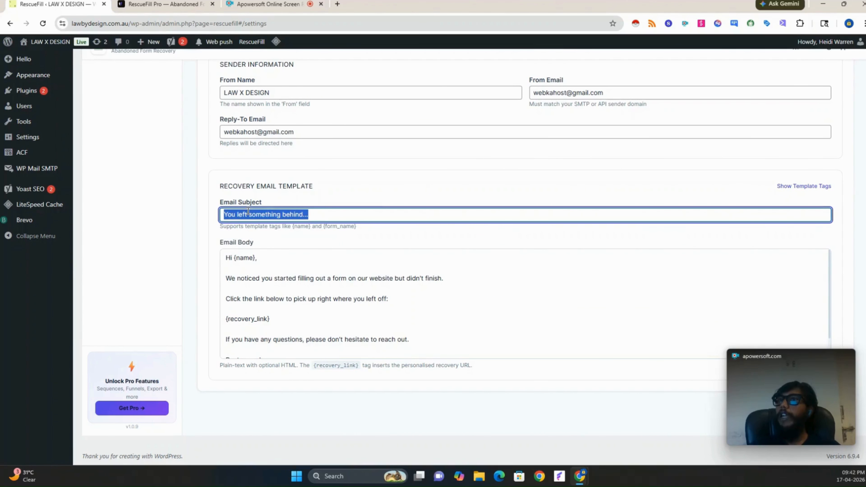
pyautogui.click(299, 211)
pyautogui.moveTo(222, 258); pyautogui.dragTo(371, 365)
pyautogui.click(407, 316)
pyautogui.scroll(2, 405, 317)
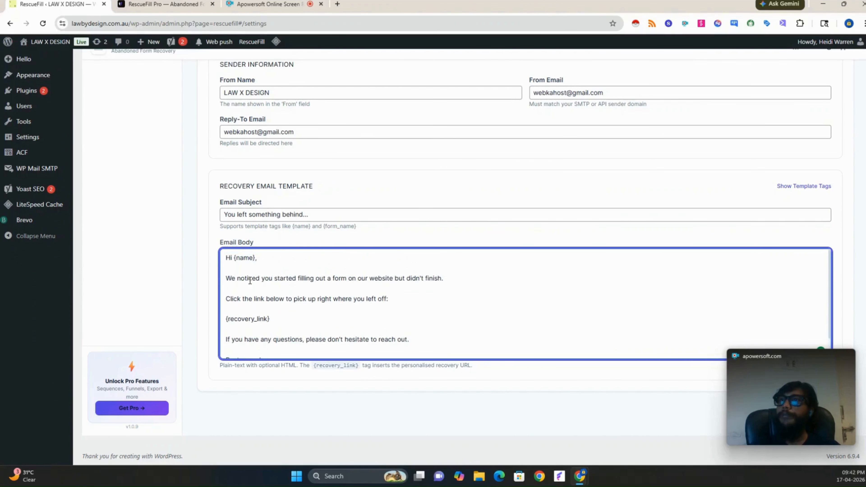
pyautogui.moveTo(244, 258); pyautogui.dragTo(256, 258)
pyautogui.scroll(10, 324, 171)
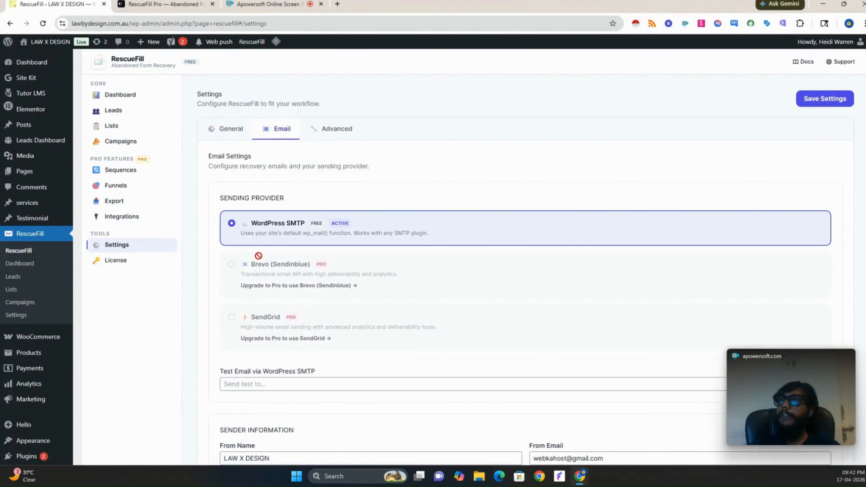
pyautogui.scroll(-10, 324, 170)
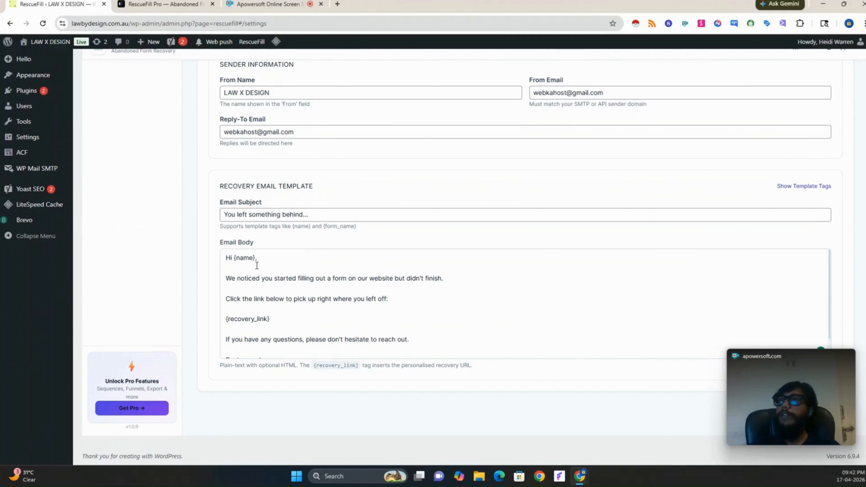
pyautogui.click(230, 258)
# - Show the template tags available for the recovery email, review them and hide them again
pyautogui.click(807, 186)
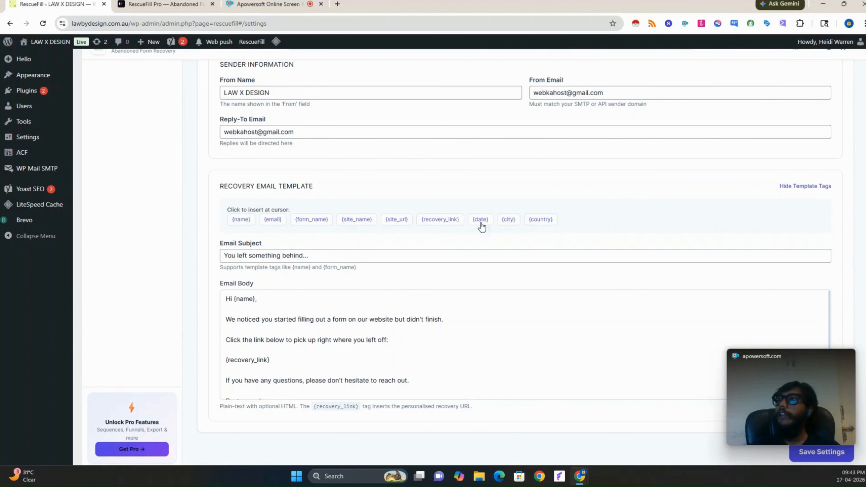
pyautogui.click(817, 186)
pyautogui.click(623, 310)
pyautogui.scroll(-1, 629, 272)
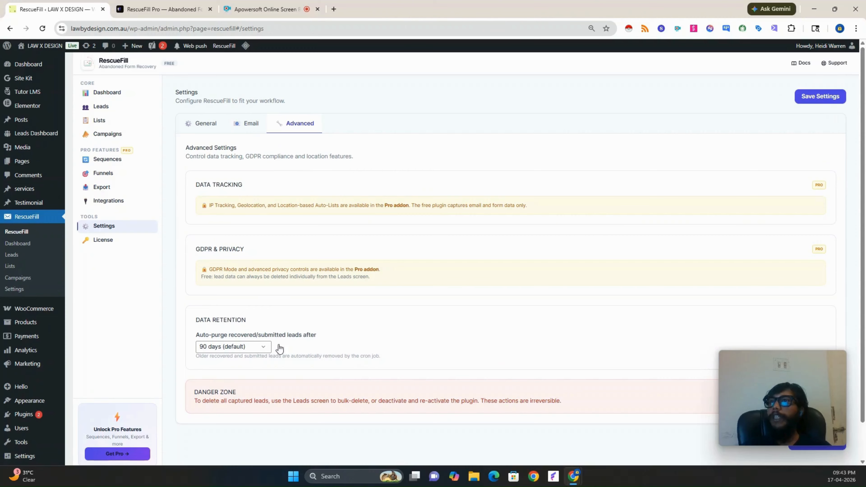
# - Review the auto-purge period options for recovered/submitted leads in the advanced settings, keeping 90 days (default)
pyautogui.click(251, 348)
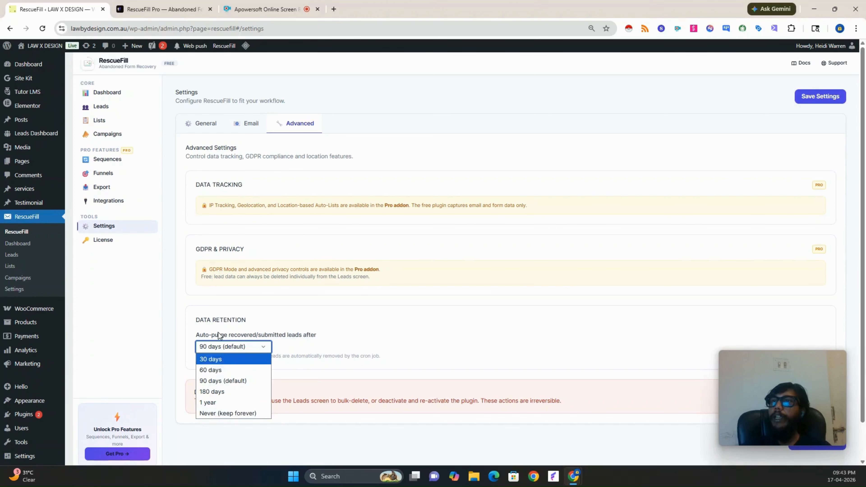
pyautogui.click(263, 258)
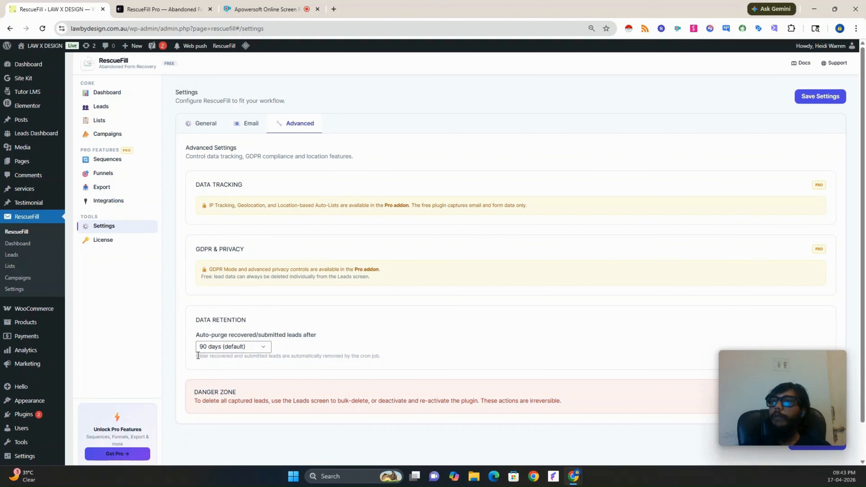
pyautogui.click(207, 350)
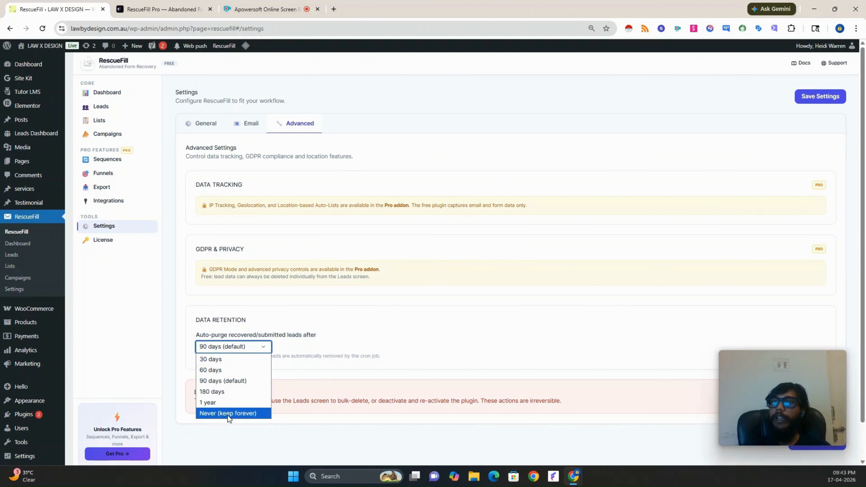
pyautogui.click(373, 303)
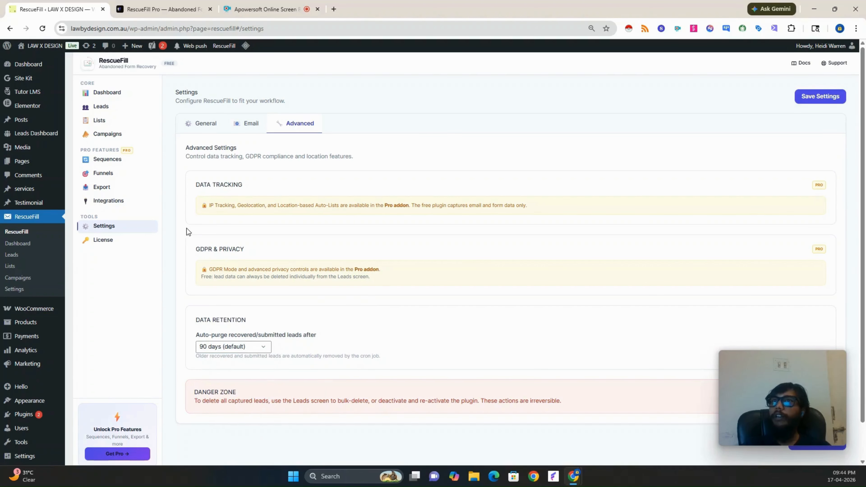
# - Check the License page with its Pro feature overview, then go to the Leads page
pyautogui.click(102, 240)
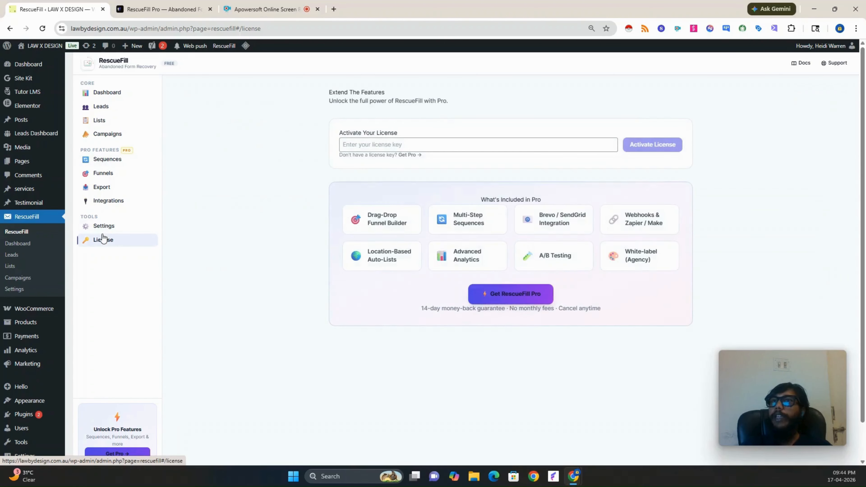
pyautogui.click(102, 226)
pyautogui.click(102, 107)
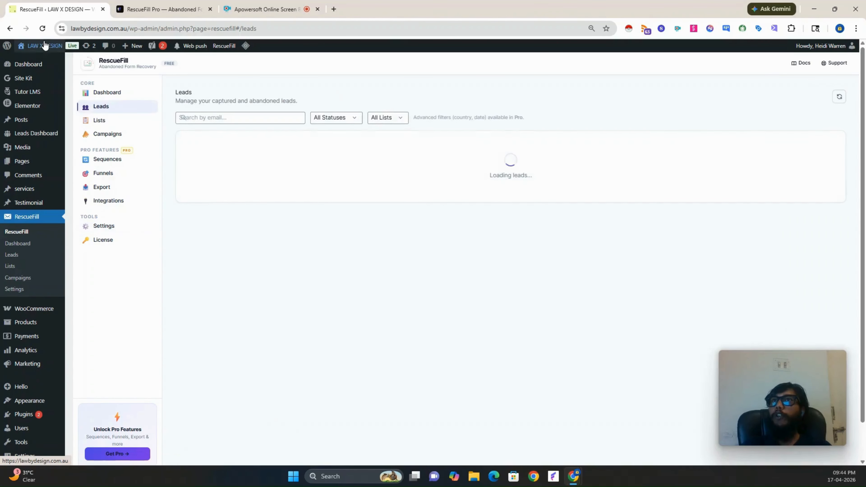
# - Open the live site's front end in an incognito window
pyautogui.moveTo(43, 48)
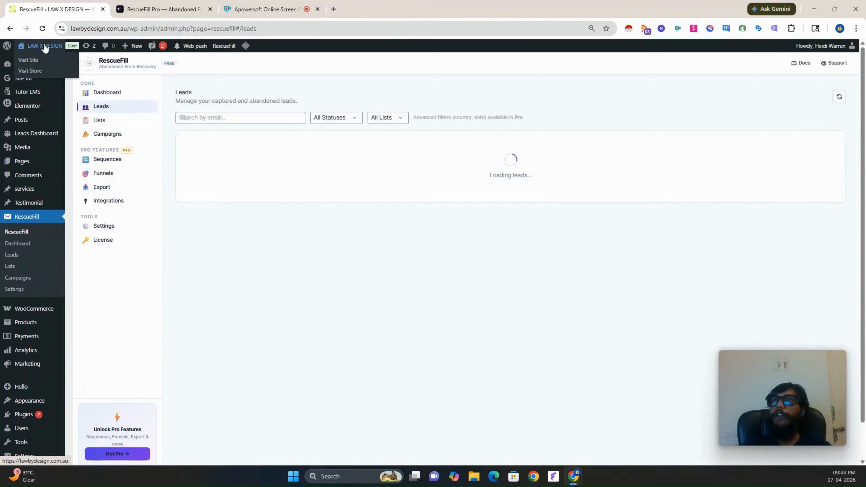
pyautogui.rightClick(30, 60)
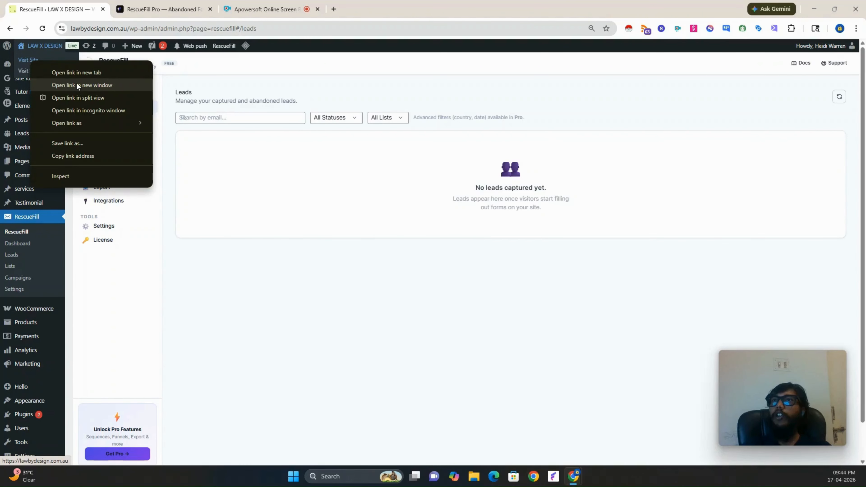
pyautogui.click(86, 111)
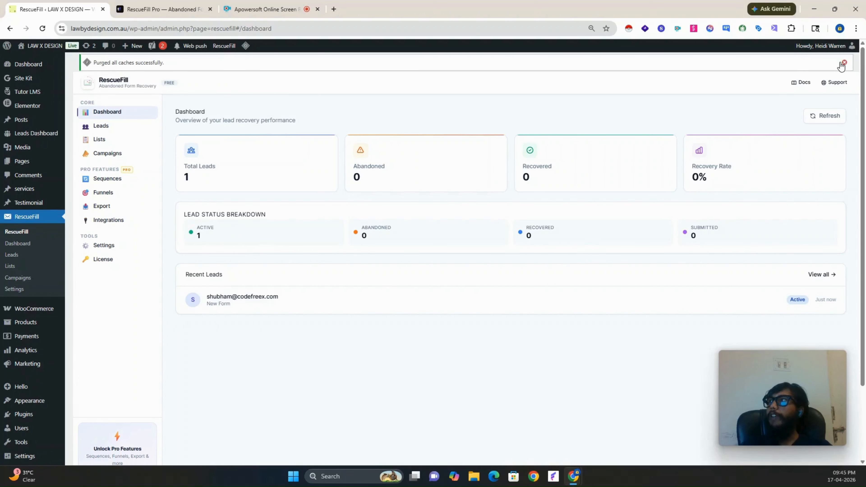
# - Dismiss the cache purge notice and examine the dashboard's recent lead and active lead status
pyautogui.click(844, 62)
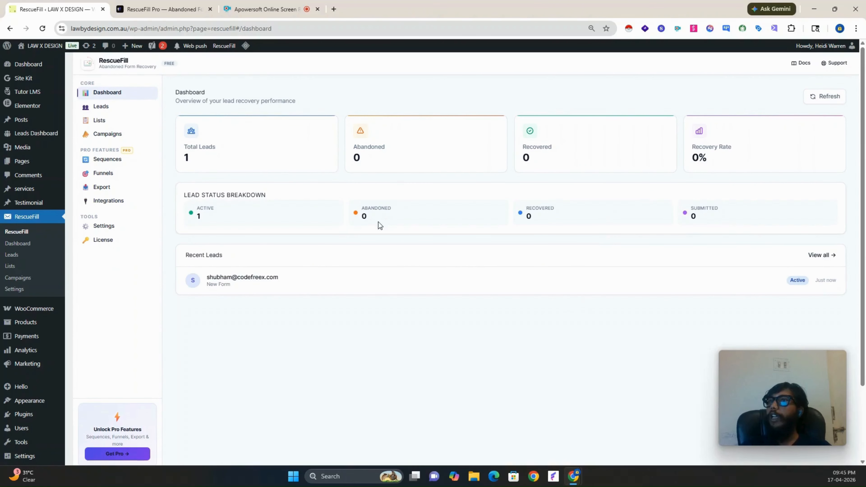
pyautogui.tripleClick(231, 278)
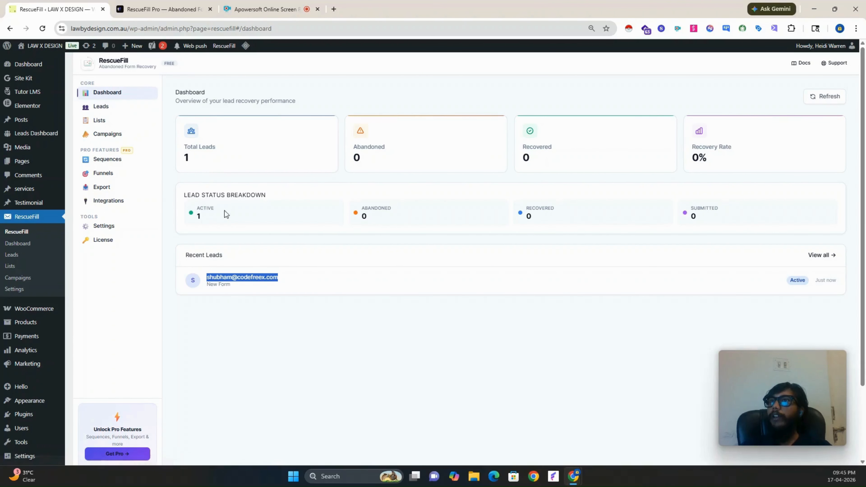
pyautogui.moveTo(199, 203); pyautogui.dragTo(199, 218)
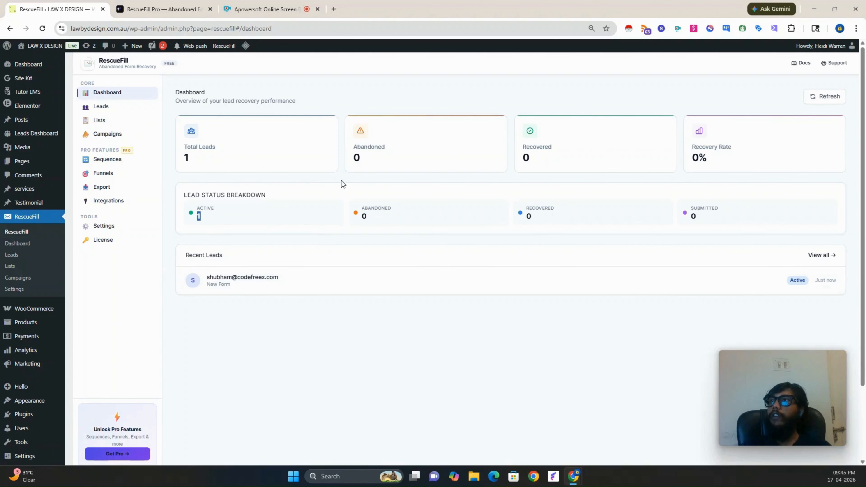
# - Open the captured lead's details from the Leads page and check its list assignment options
pyautogui.click(101, 108)
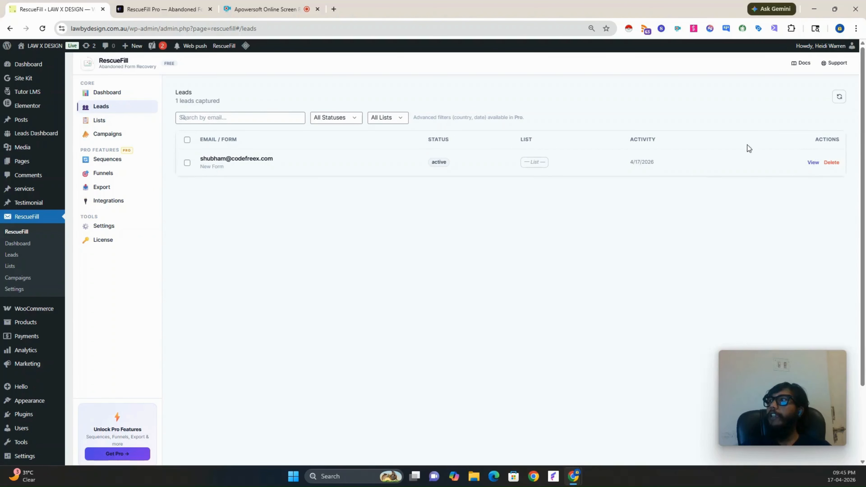
pyautogui.click(813, 164)
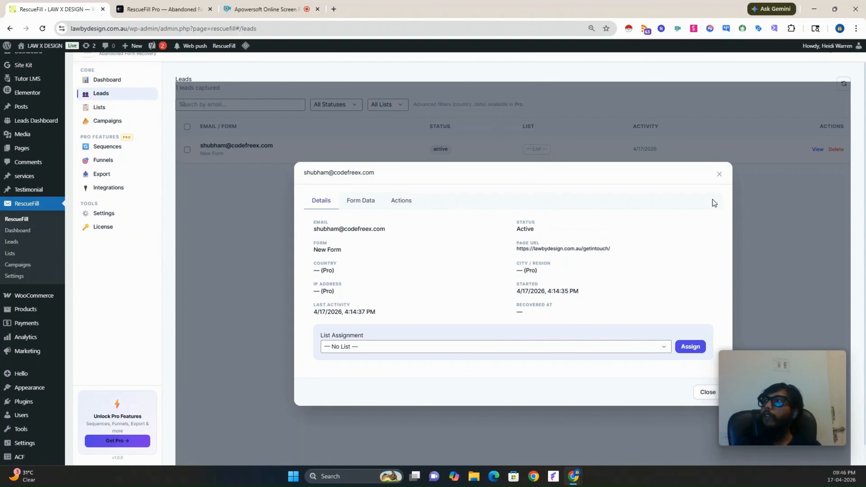
pyautogui.click(448, 349)
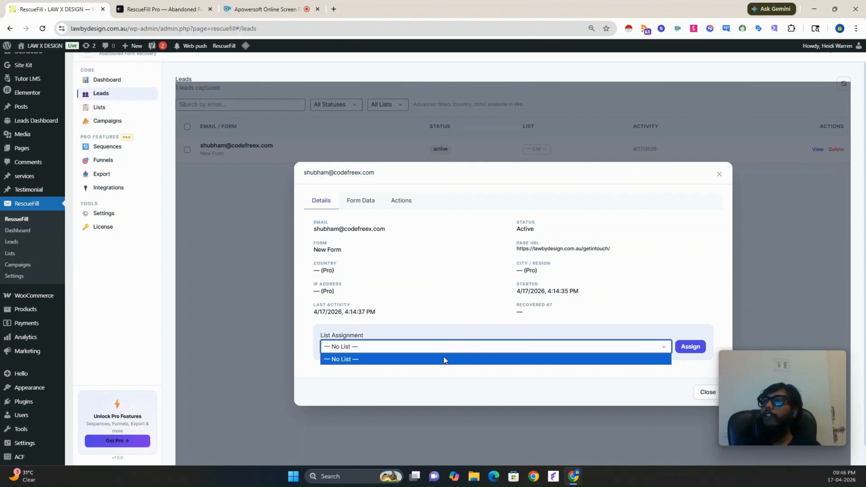
pyautogui.click(447, 348)
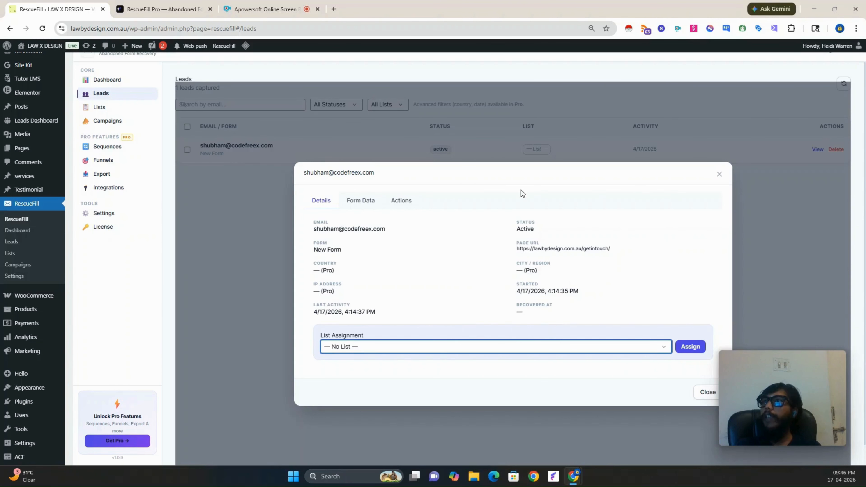
# - Examine the form data captured for the lead, including the referer title, and close the lead window
pyautogui.click(361, 199)
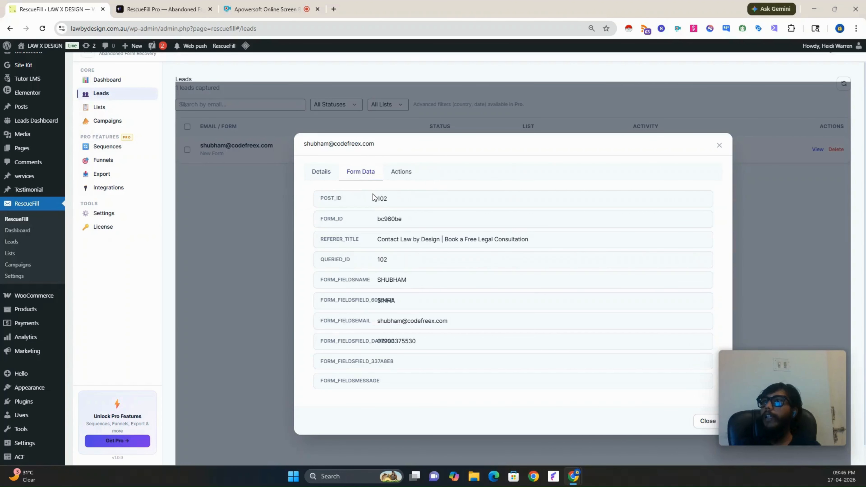
pyautogui.moveTo(373, 197); pyautogui.dragTo(543, 238)
pyautogui.click(540, 238)
pyautogui.tripleClick(471, 239)
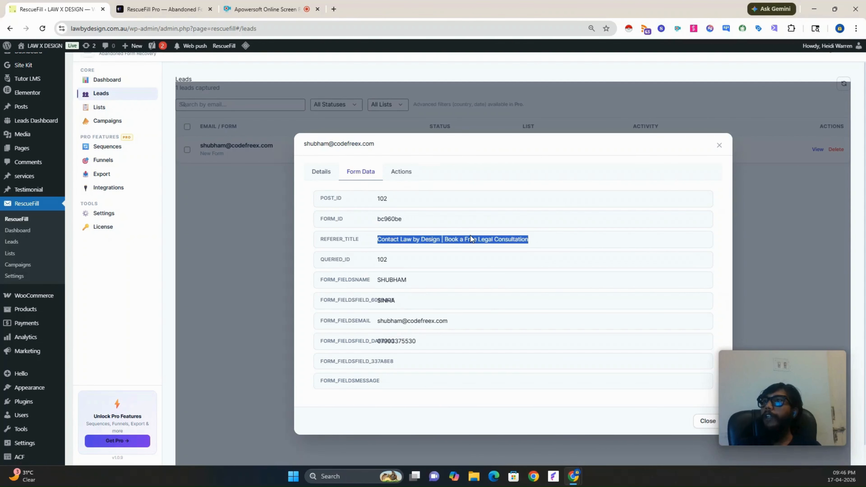
pyautogui.click(442, 239)
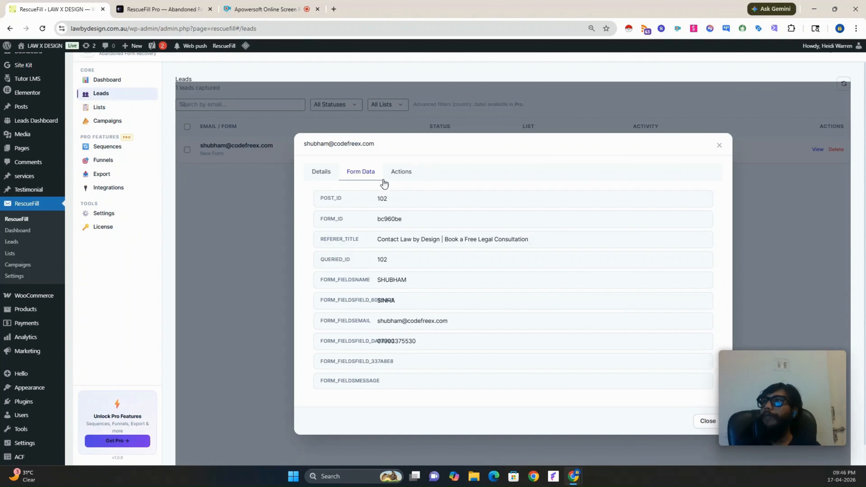
pyautogui.click(279, 171)
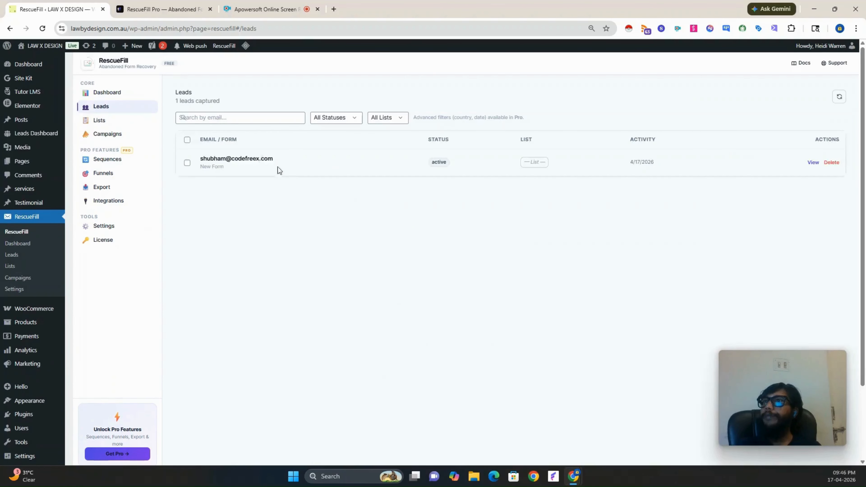
# - Reopen the captured lead and bring up its actions for changing status and sending a recovery email
pyautogui.click(812, 163)
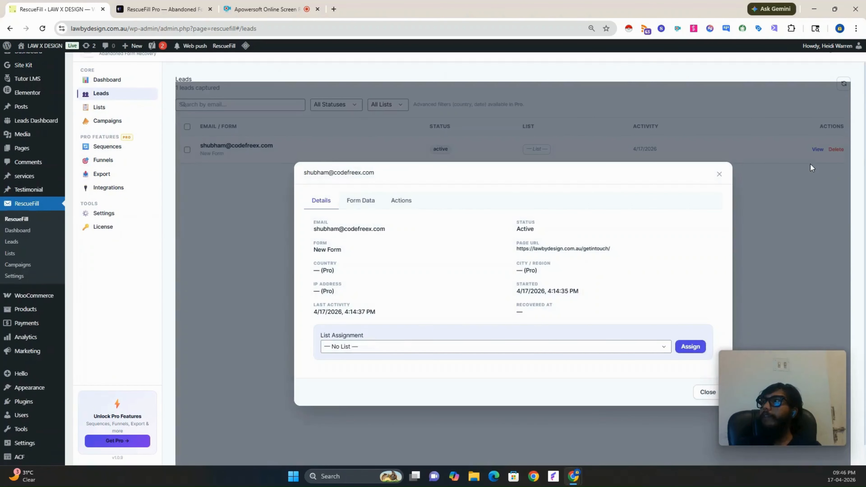
pyautogui.click(400, 207)
pyautogui.click(379, 292)
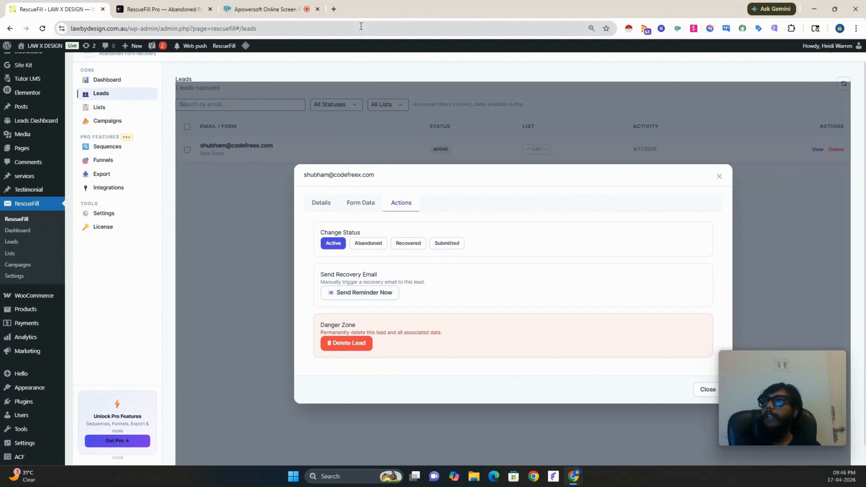
# - Open mail.hostinger.com in a new browser tab and place that tab directly after the RescueFill one
pyautogui.click(334, 9)
pyautogui.write('mail.hostinger.com')
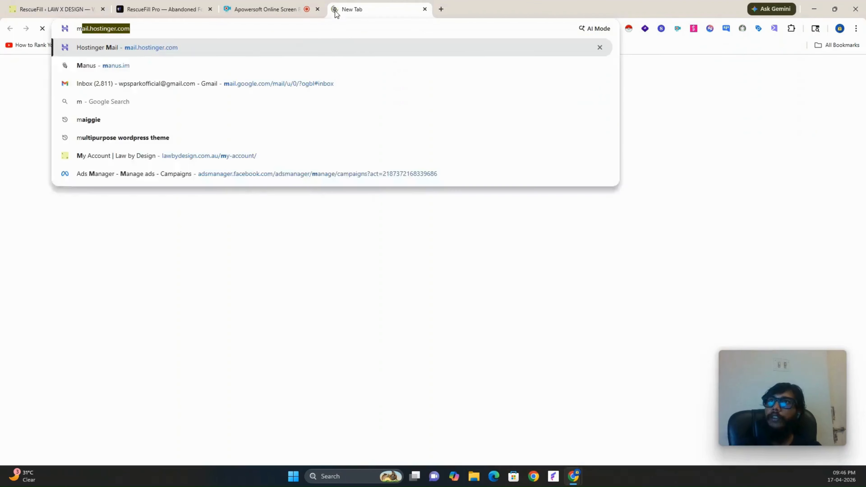
pyautogui.press('Return')
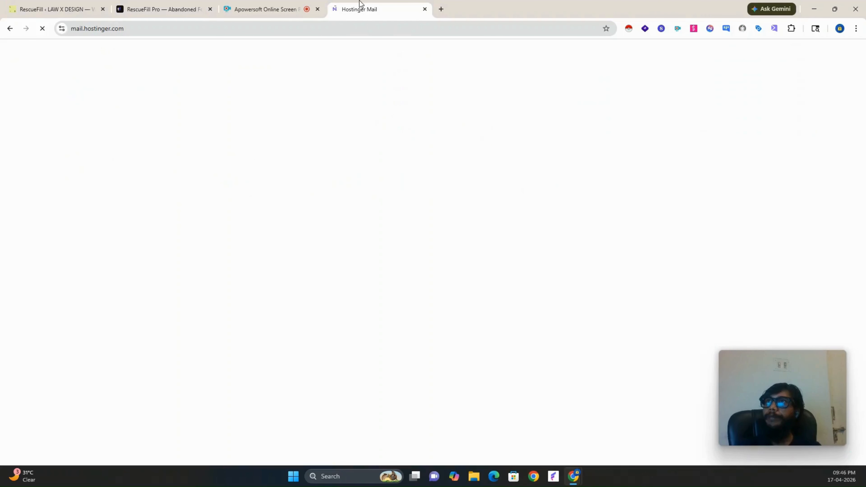
pyautogui.moveTo(360, 7); pyautogui.dragTo(160, 3)
# - Return to the lead in RescueFill and send it a recovery reminder email immediately, confirming the send
pyautogui.click(87, 7)
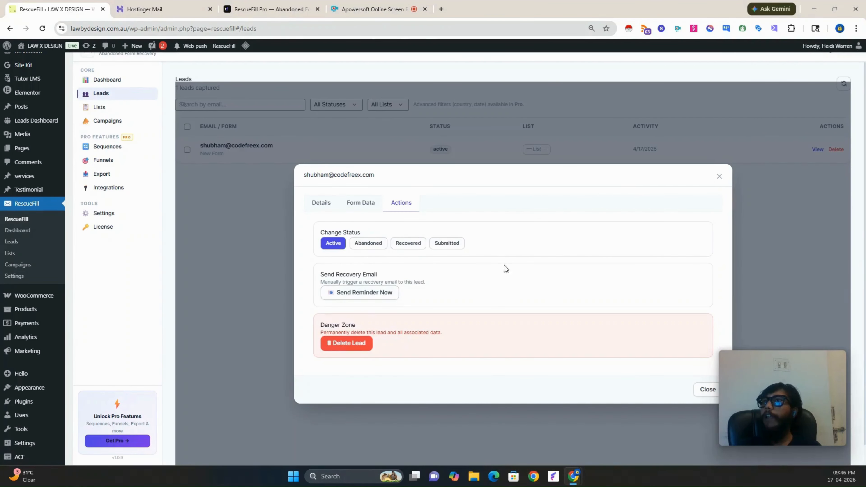
pyautogui.click(371, 292)
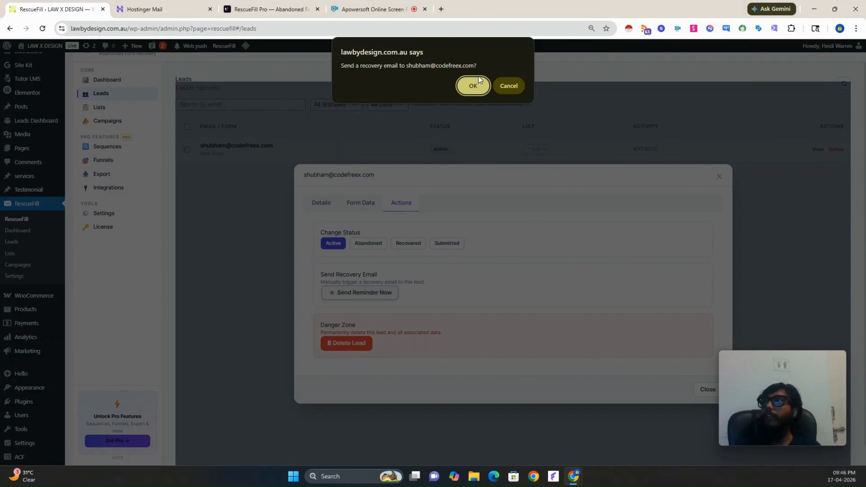
pyautogui.click(472, 86)
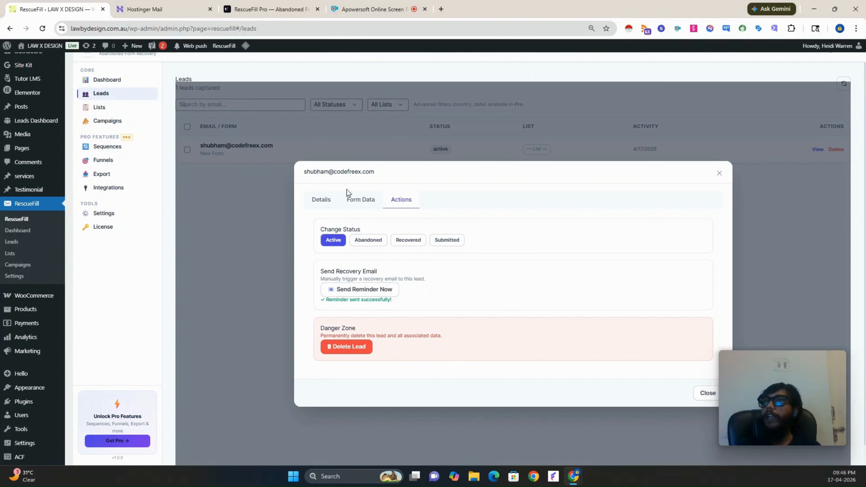
# - Close the lead window and open the Campaigns section of RescueFill
pyautogui.click(718, 174)
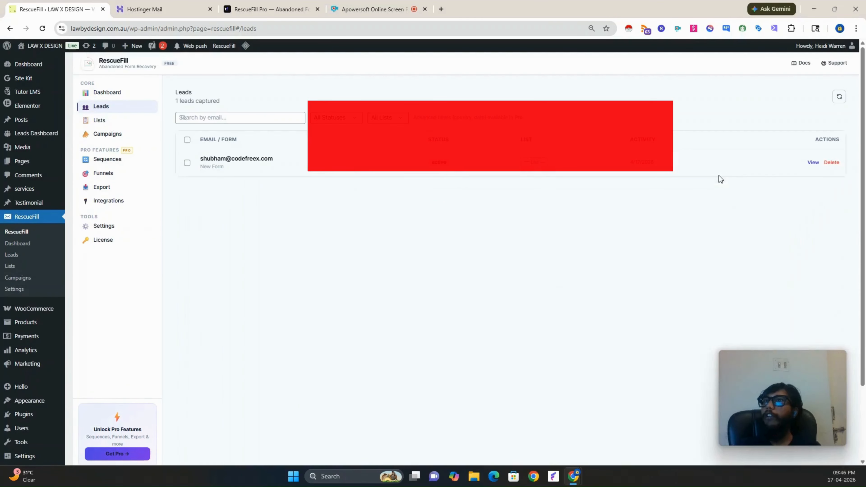
pyautogui.click(116, 133)
# - Switch to Hostinger Mail, open the received "You left something behind..." email, and read its message and recovery link
pyautogui.click(191, 10)
pyautogui.click(205, 136)
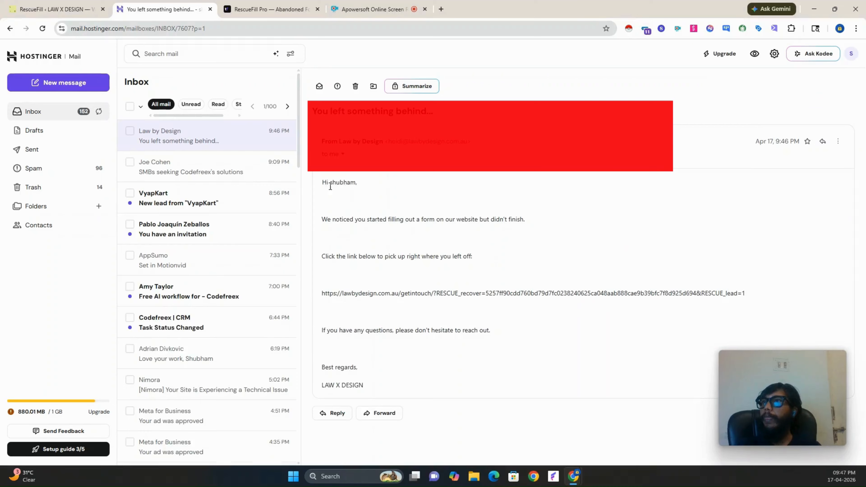
pyautogui.moveTo(327, 184); pyautogui.dragTo(473, 302)
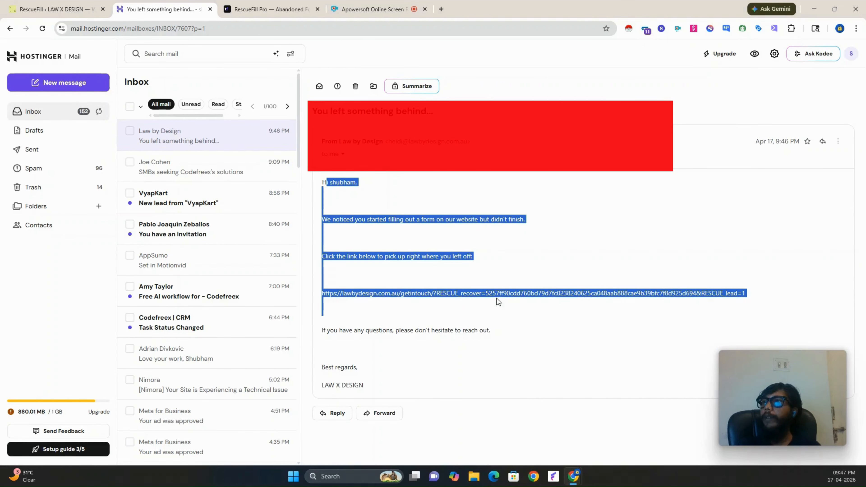
pyautogui.tripleClick(500, 293)
pyautogui.click(416, 280)
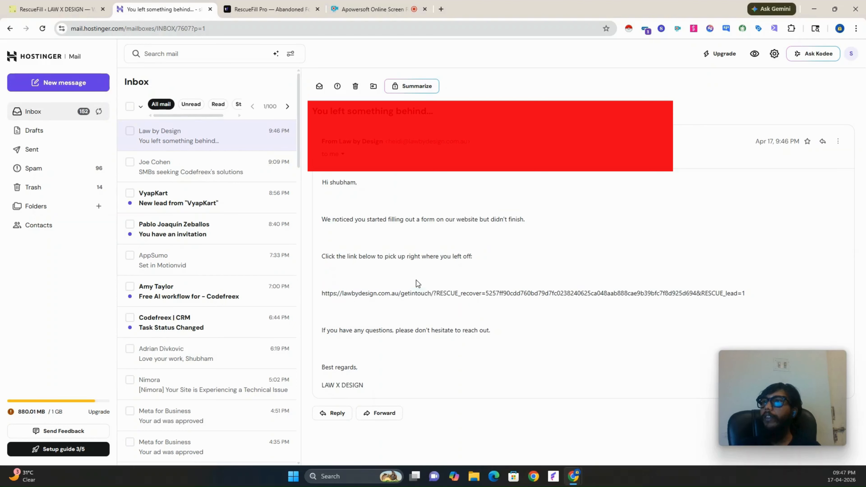
# - Copy the recovery link from the email and open it in a new incognito browser window
pyautogui.tripleClick(427, 292)
pyautogui.rightClick(427, 295)
pyautogui.click(445, 306)
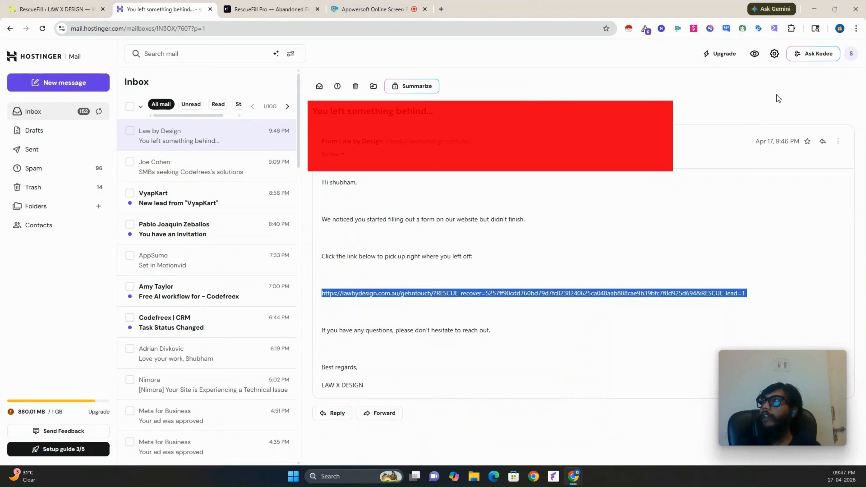
pyautogui.click(856, 28)
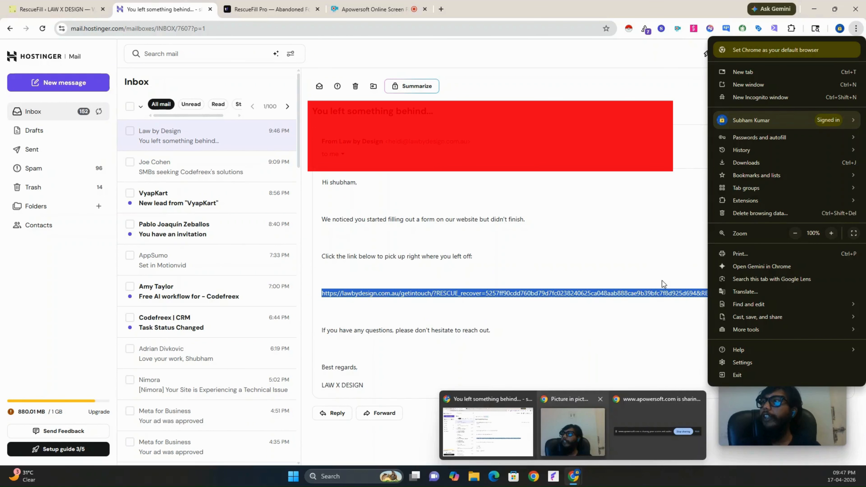
pyautogui.click(764, 97)
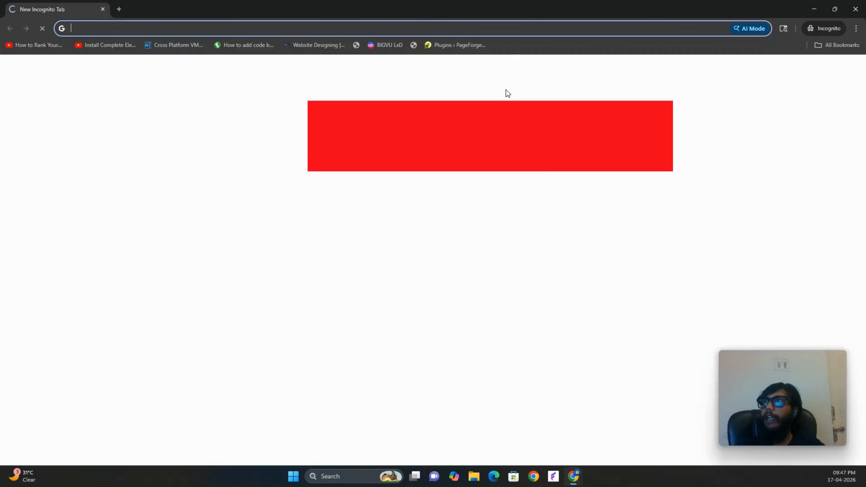
pyautogui.hotkey('ctrl', 'v')
pyautogui.press('Return')
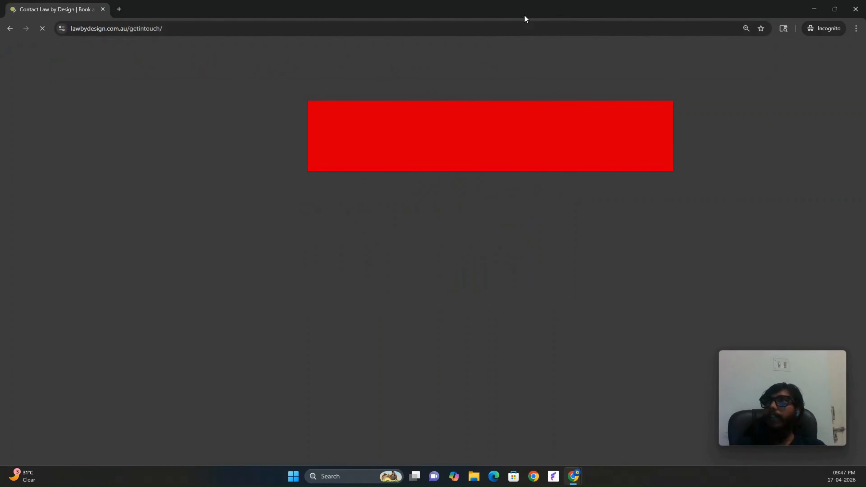
# - Check the First Name field of the contact form on the page opened by the recovery link
pyautogui.click(512, 199)
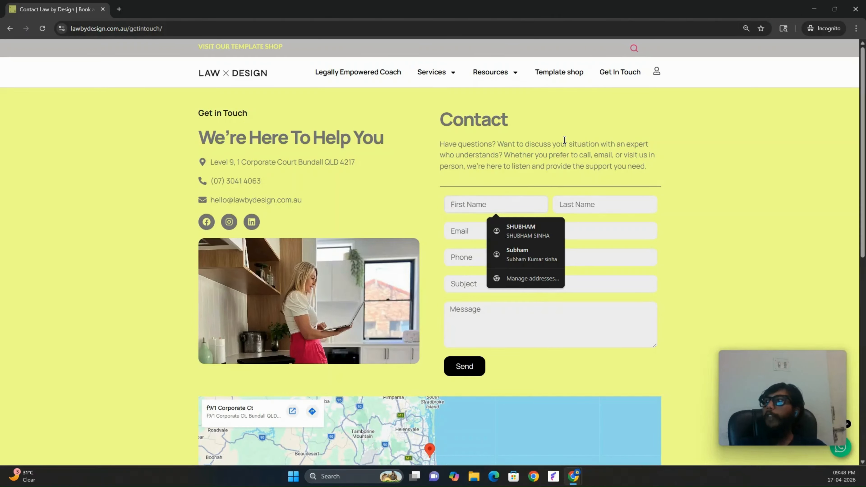
pyautogui.click(529, 172)
pyautogui.click(504, 200)
pyautogui.click(543, 195)
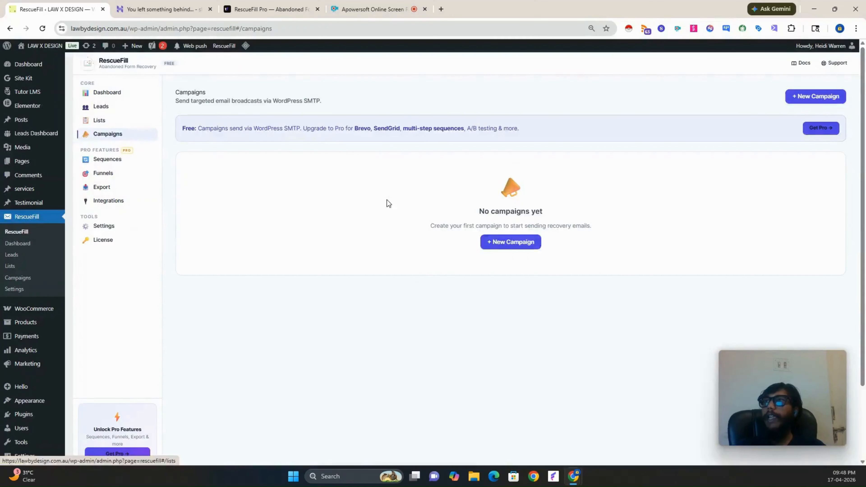
# - Return to RescueFill, examine the new campaign form's name, target list and email body fields, and cancel it
pyautogui.hotkey('alt', 'Tab')
pyautogui.click(502, 238)
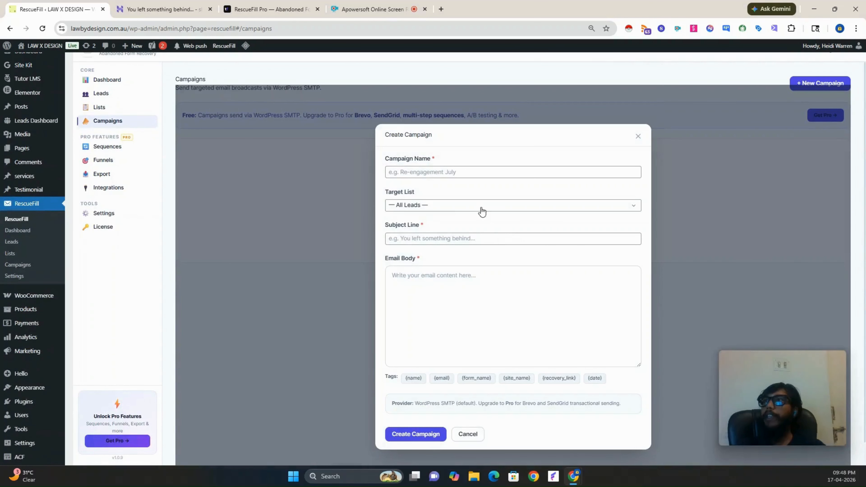
pyautogui.click(453, 210)
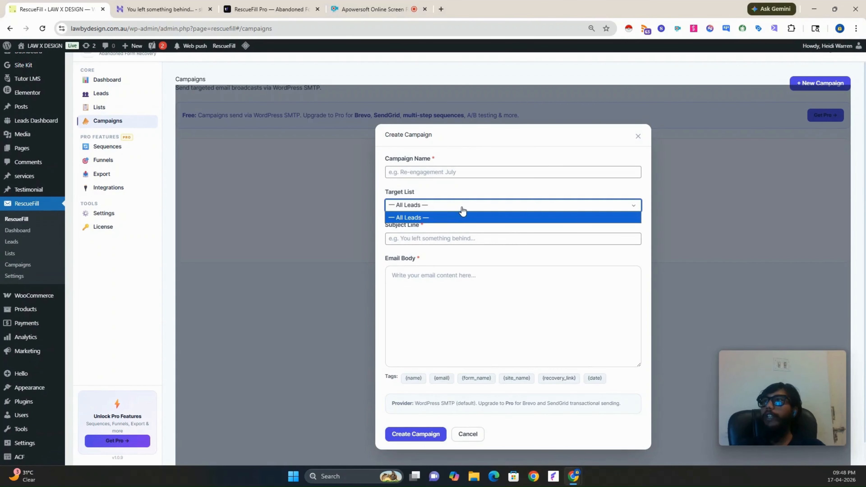
pyautogui.click(451, 217)
pyautogui.click(468, 204)
pyautogui.click(442, 264)
pyautogui.click(436, 275)
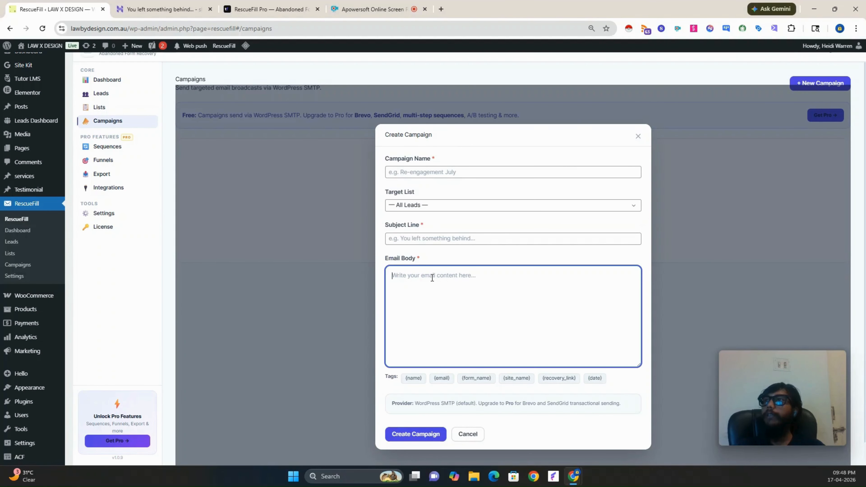
pyautogui.click(446, 170)
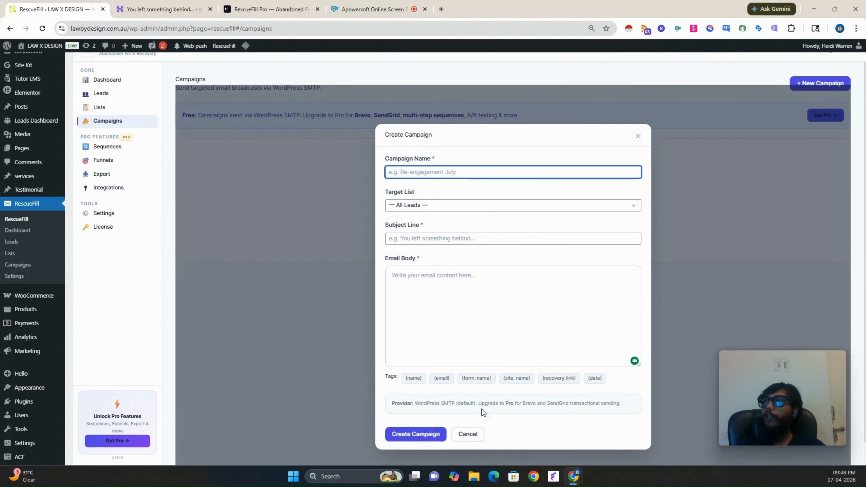
pyautogui.click(473, 433)
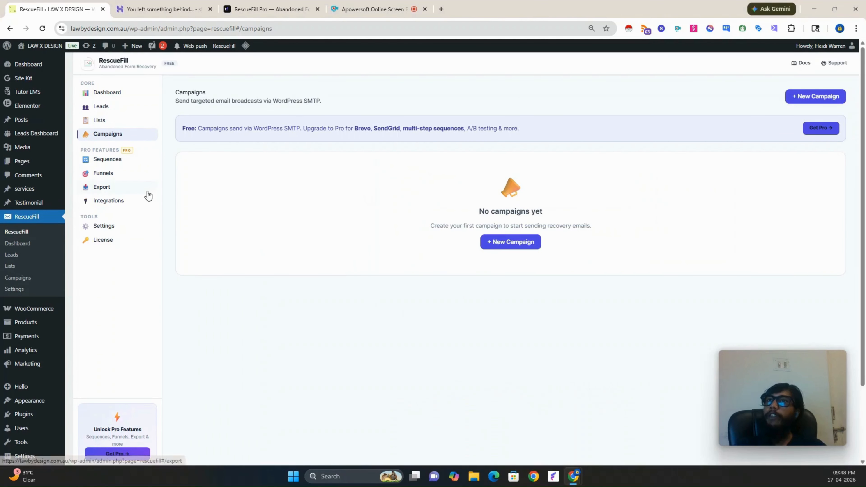
# - View the Sequences section and switch to the RescueFill Pro product page to examine its Settings and Funnels features
pyautogui.click(116, 158)
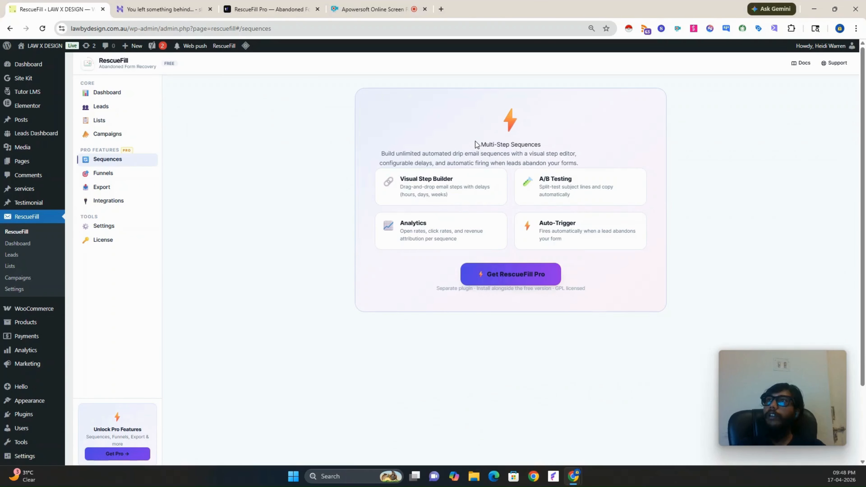
pyautogui.click(272, 9)
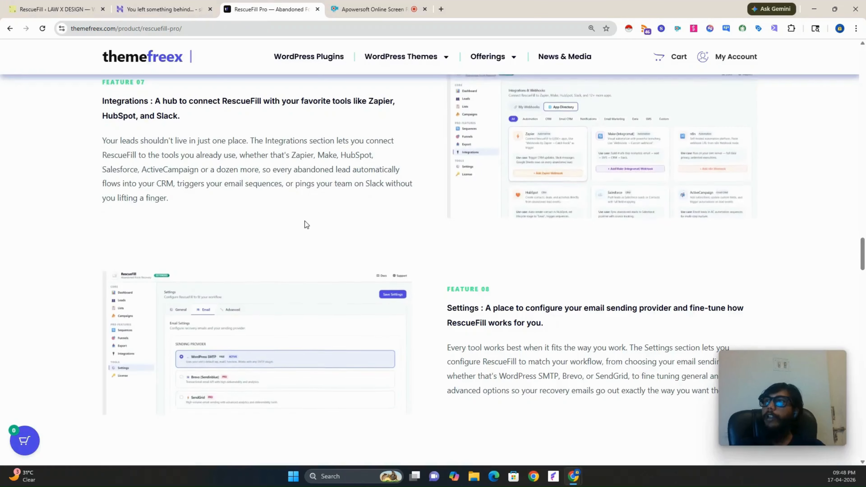
pyautogui.scroll(-1, 306, 224)
pyautogui.scroll(-6, 305, 224)
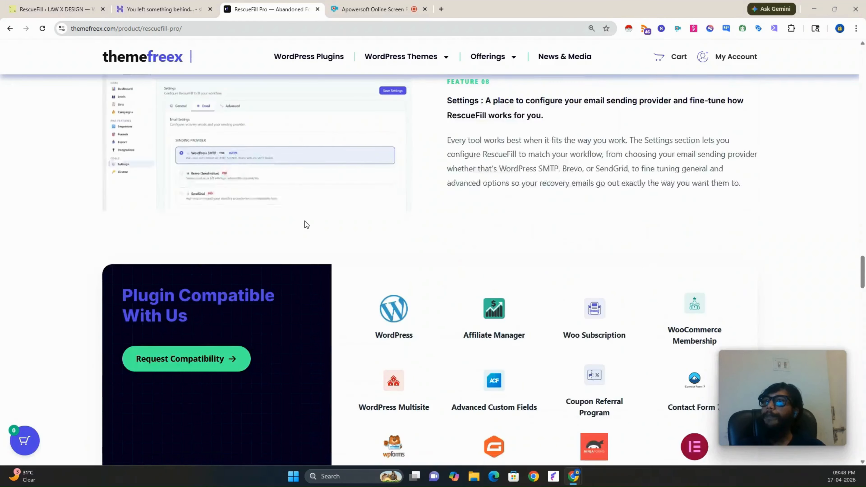
pyautogui.scroll(5, 304, 224)
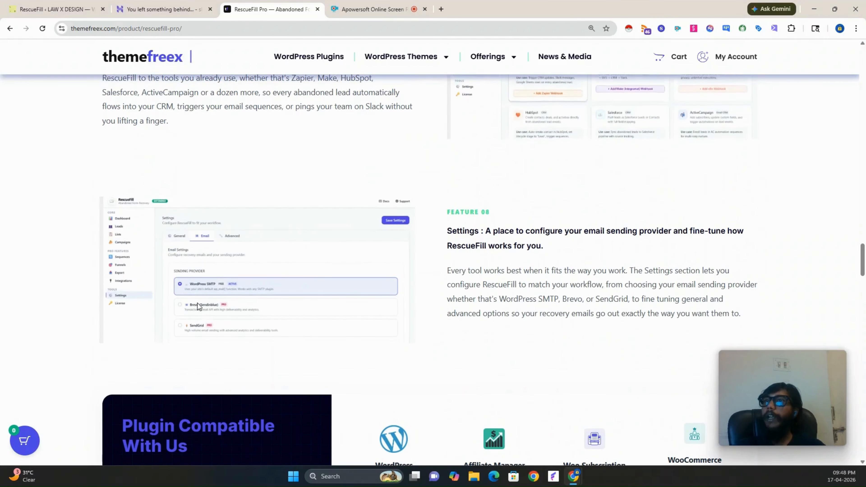
pyautogui.scroll(5, 207, 277)
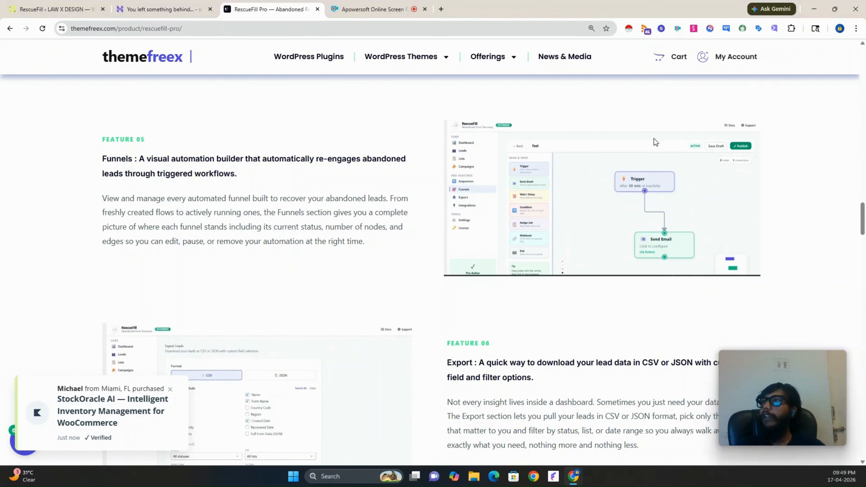
pyautogui.scroll(-3, 612, 209)
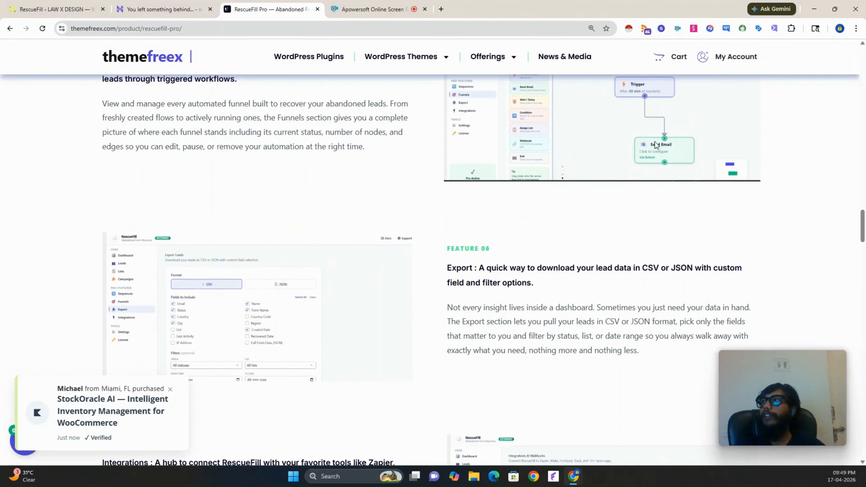
pyautogui.scroll(2, 647, 172)
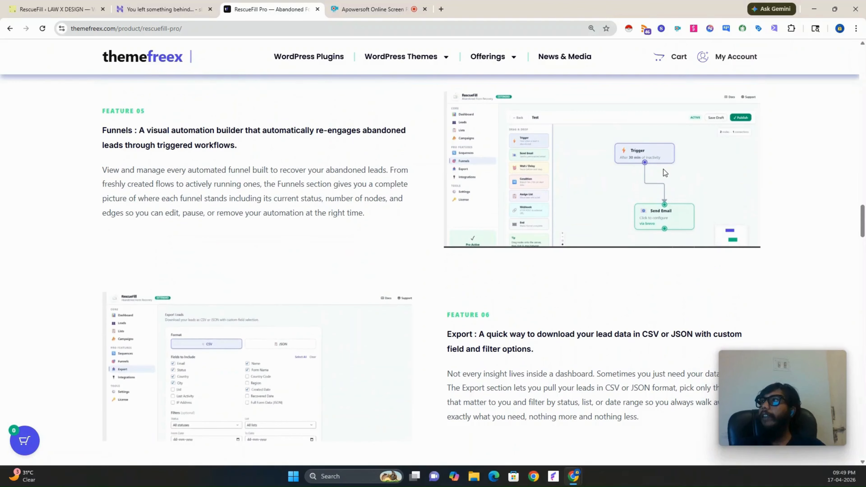
# - Examine the Export, Integrations and Settings features on the product page and return to the page's beginning
pyautogui.scroll(-4, 663, 169)
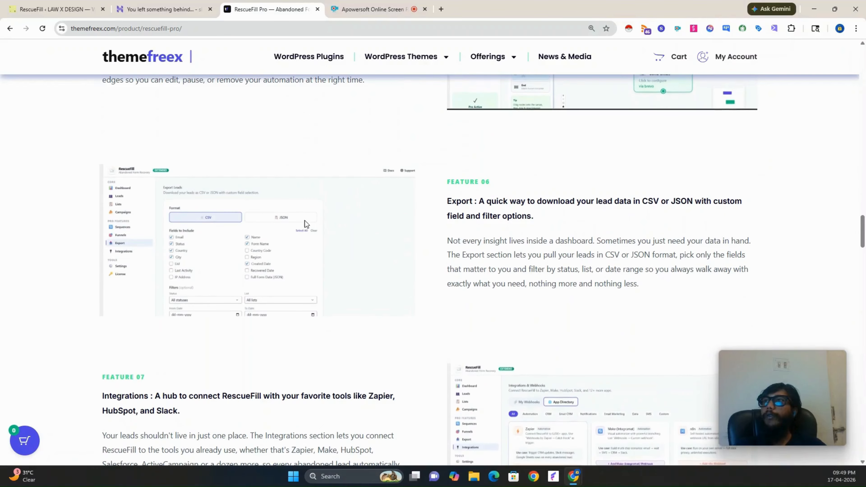
pyautogui.scroll(-3, 290, 237)
pyautogui.scroll(1, 290, 237)
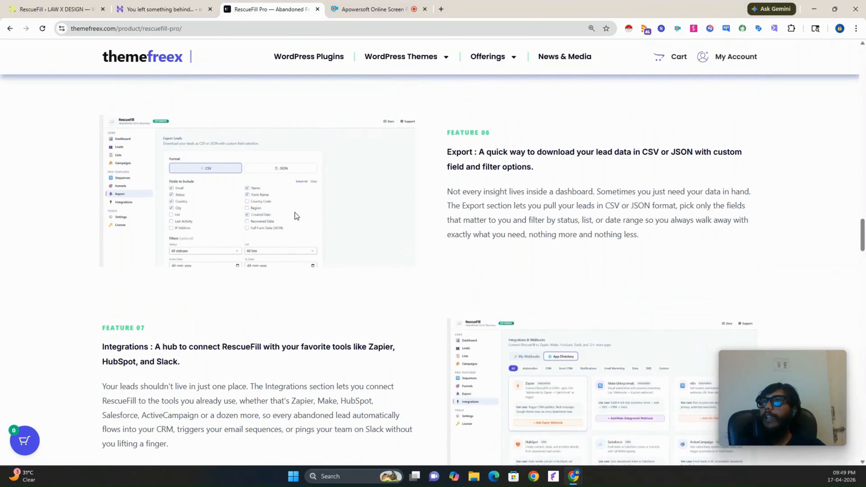
pyautogui.scroll(-3, 378, 193)
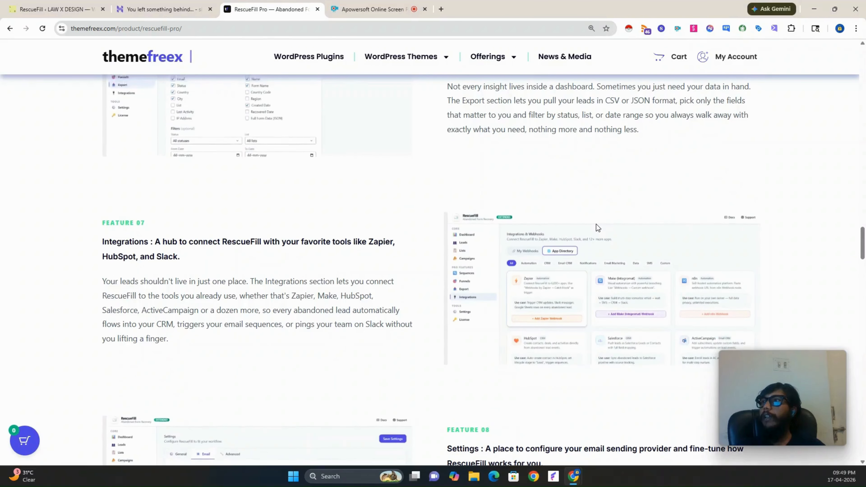
pyautogui.scroll(-2, 595, 224)
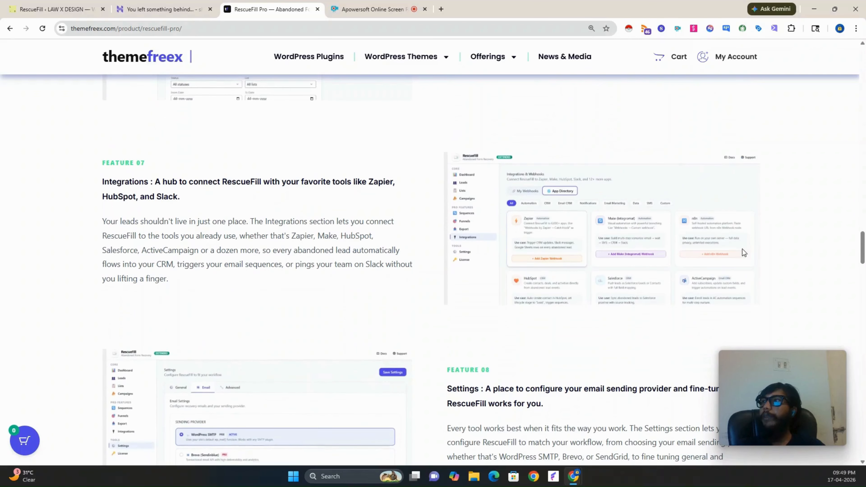
pyautogui.scroll(-3, 637, 280)
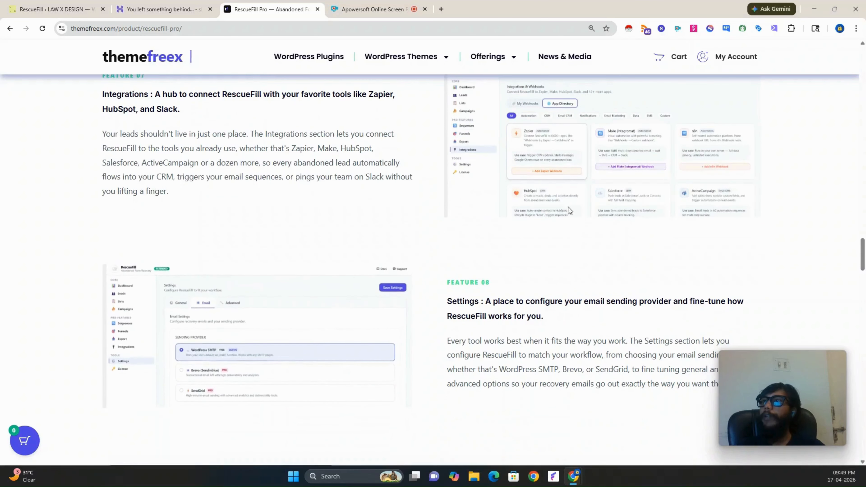
pyautogui.scroll(2, 578, 195)
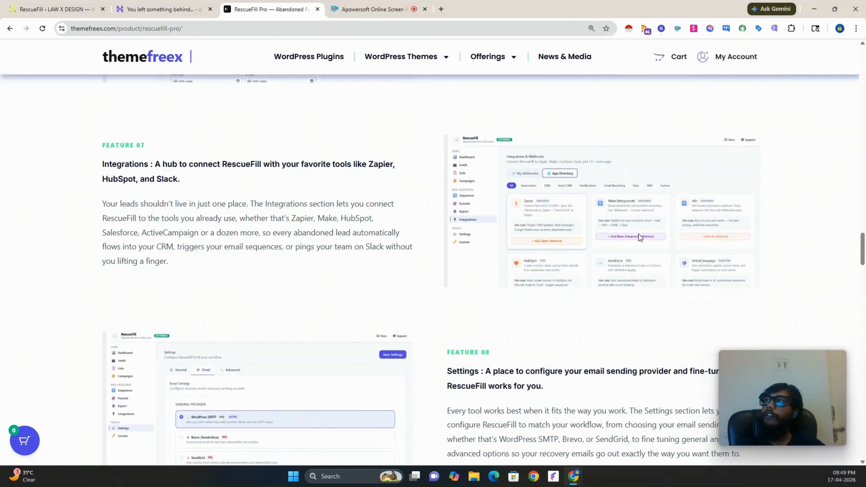
pyautogui.scroll(-5, 638, 234)
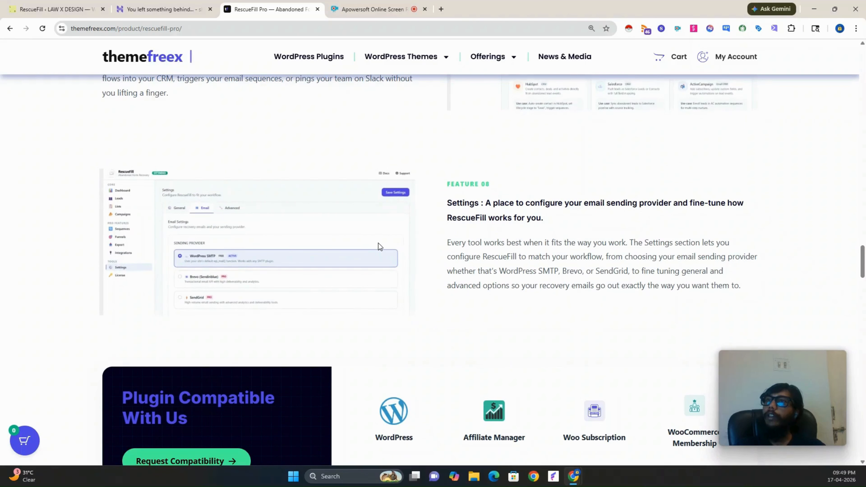
pyautogui.scroll(2, 378, 243)
pyautogui.scroll(20, 388, 351)
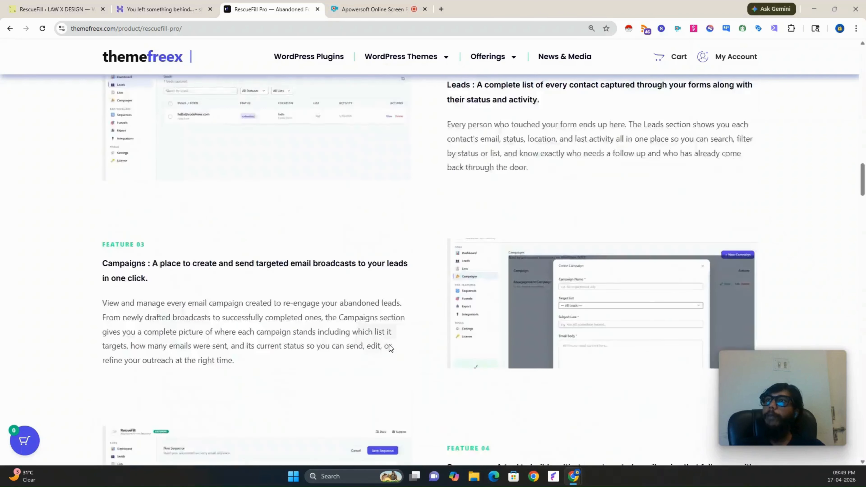
pyautogui.scroll(15, 336, 220)
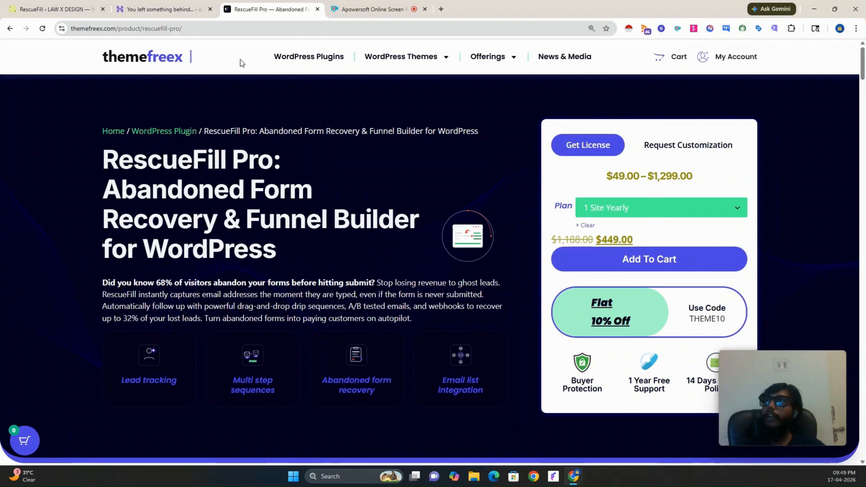
# - Switch back to the RescueFill Sequences page in WordPress after revisiting the mail and product pages
pyautogui.click(167, 8)
pyautogui.click(90, 3)
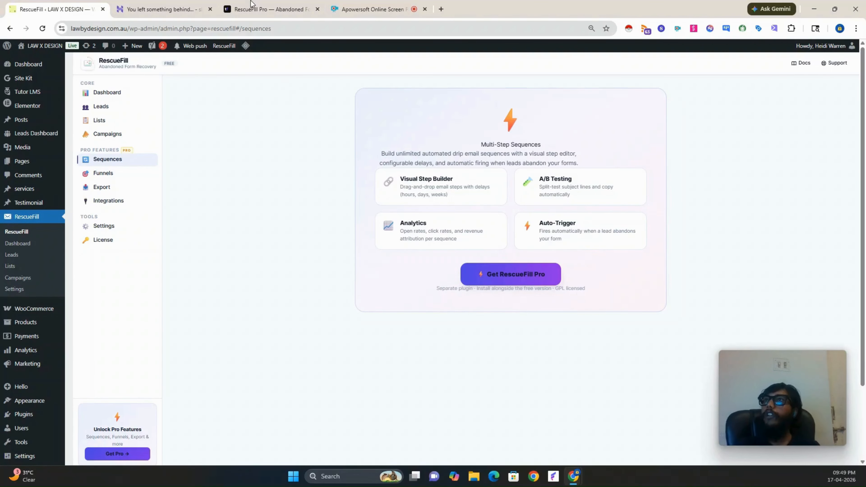
pyautogui.click(163, 7)
pyautogui.click(267, 3)
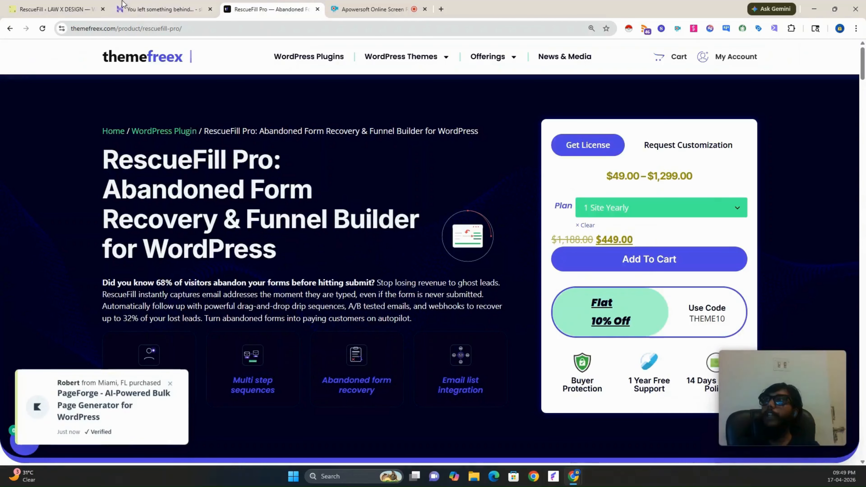
pyautogui.click(72, 3)
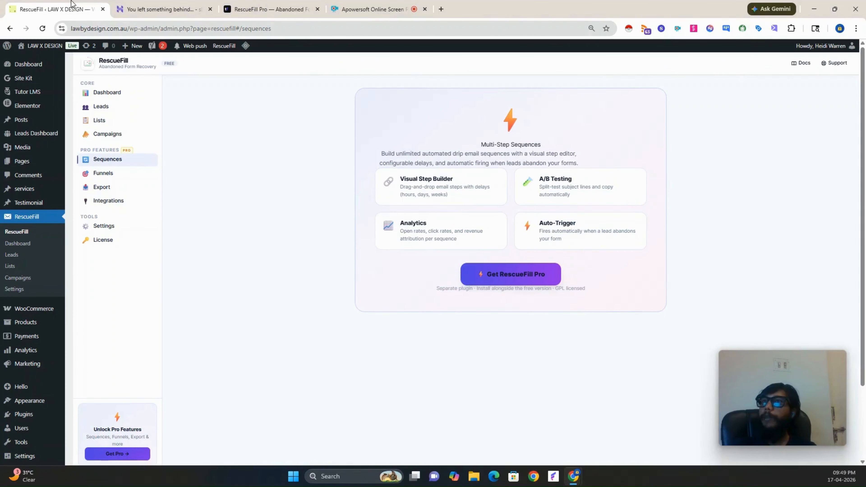